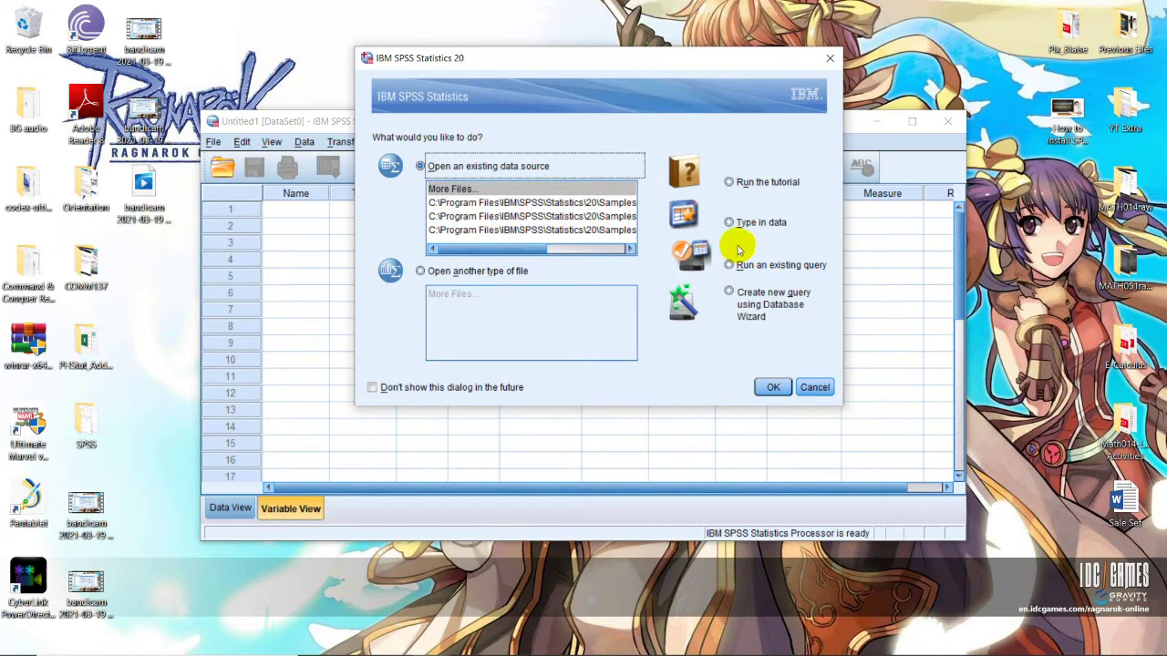
Start an empty dataset for typing in data, maximize its window, and switch it to Data View
click(730, 223)
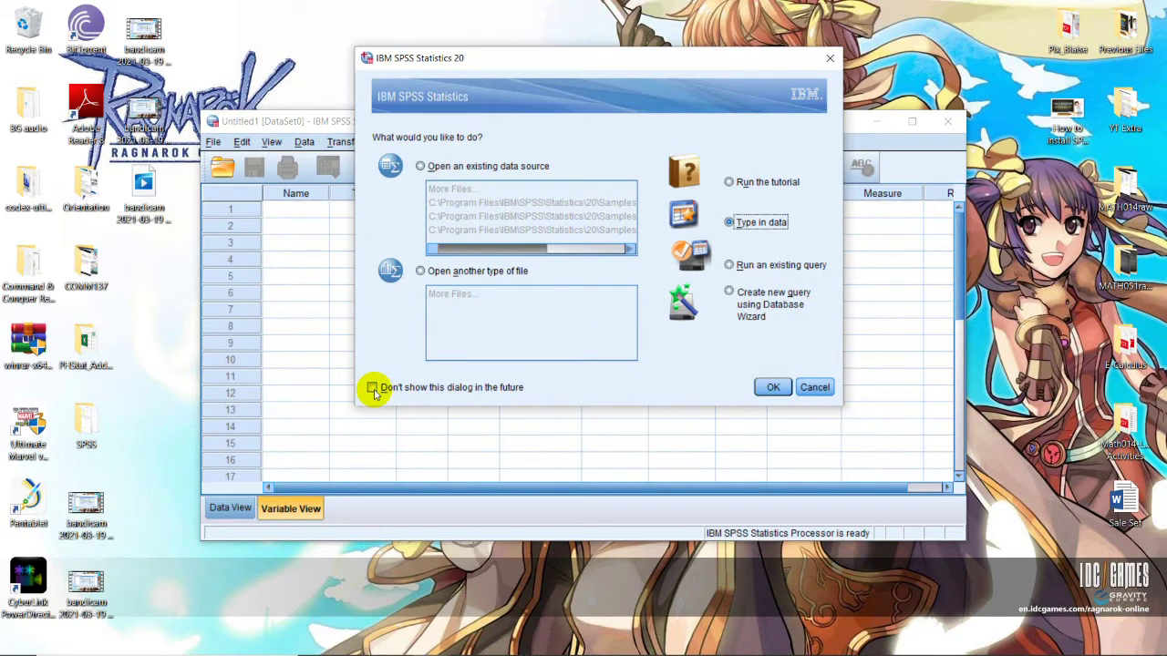
click(773, 388)
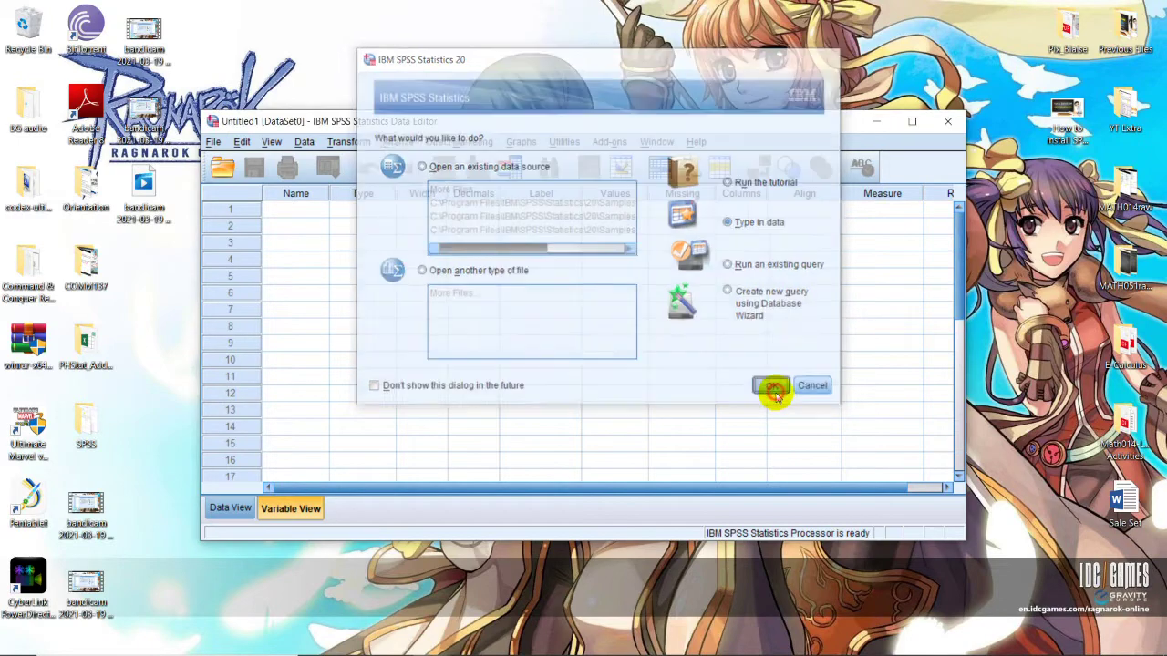
click(912, 121)
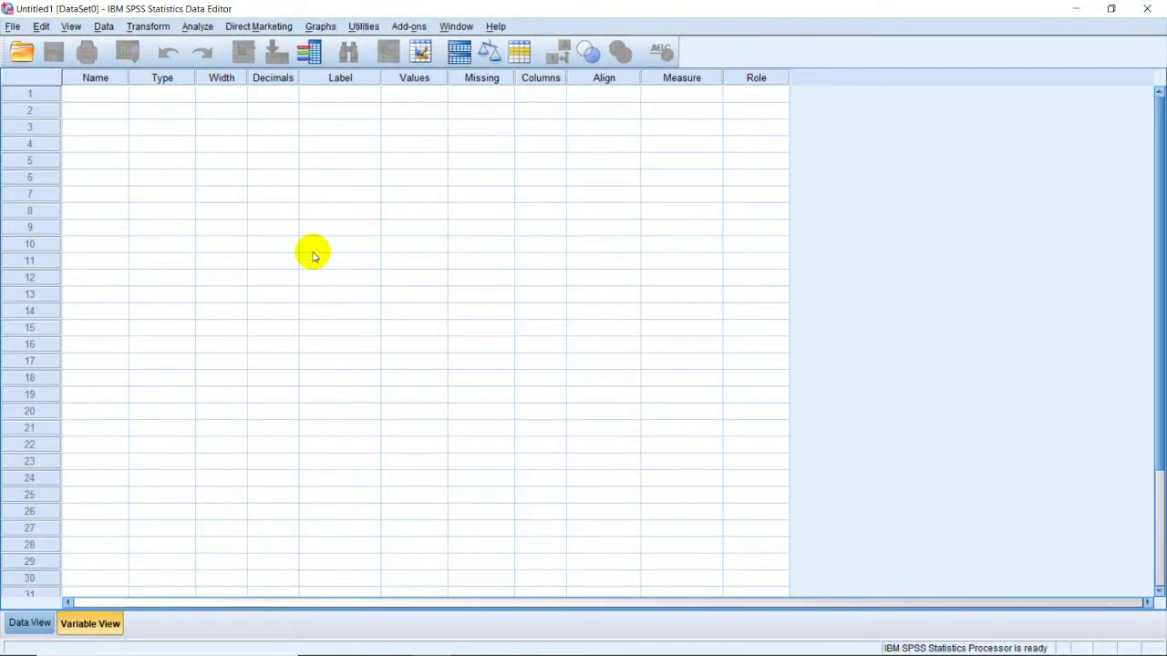
key(ctrl+t)
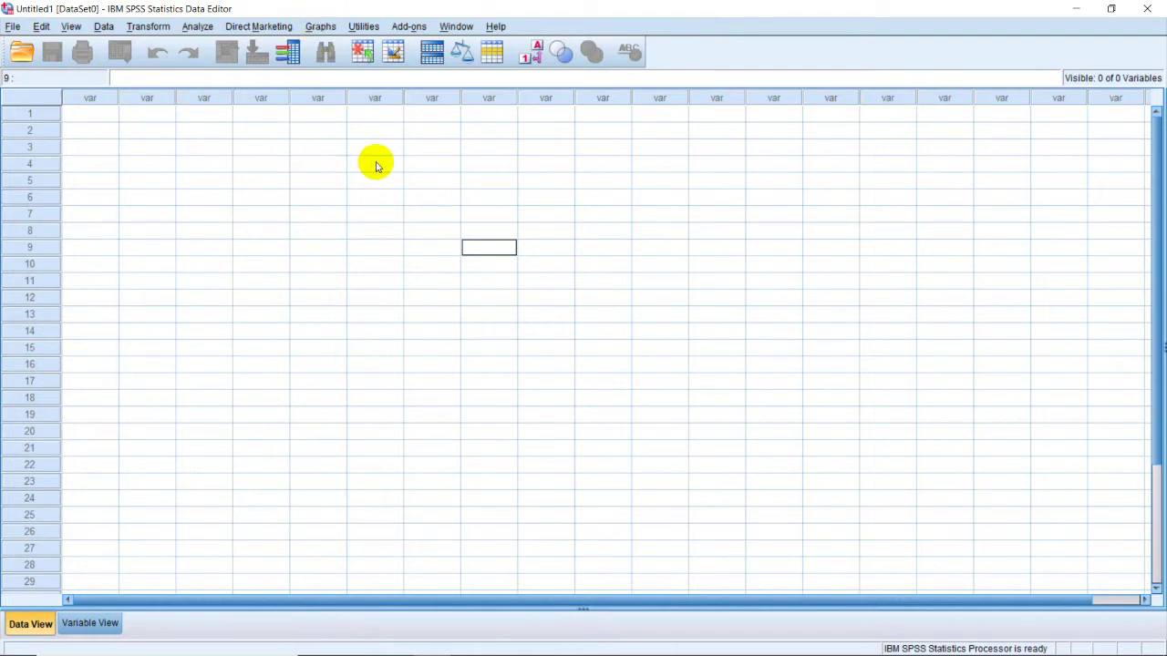
click(12, 29)
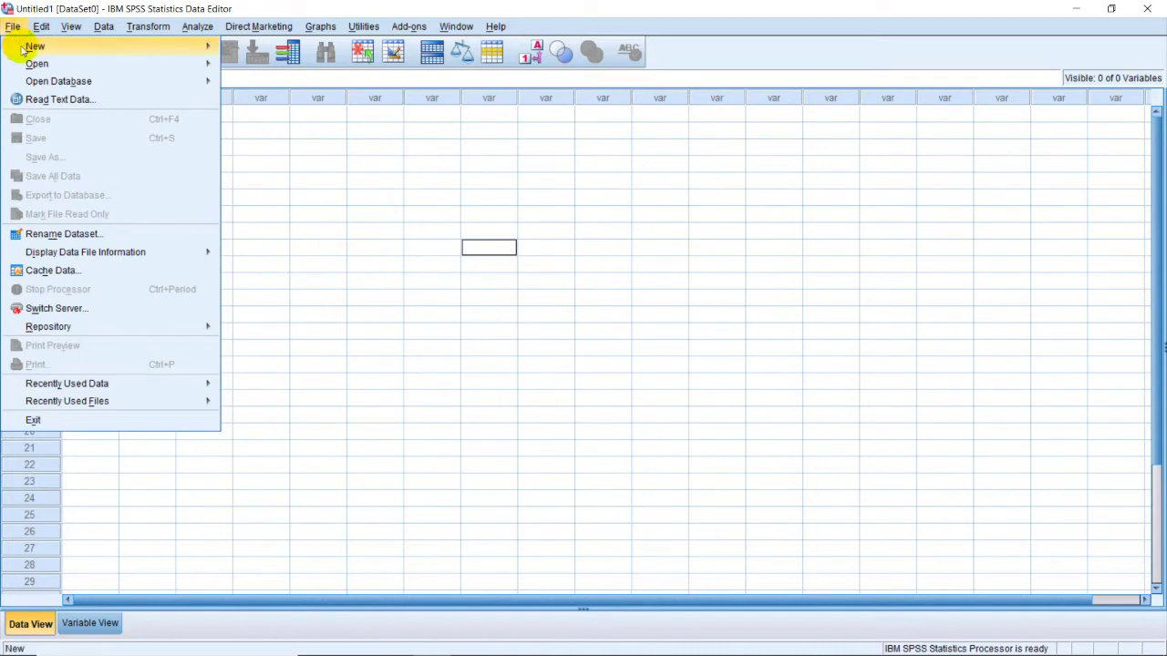
mouse_move(23, 50)
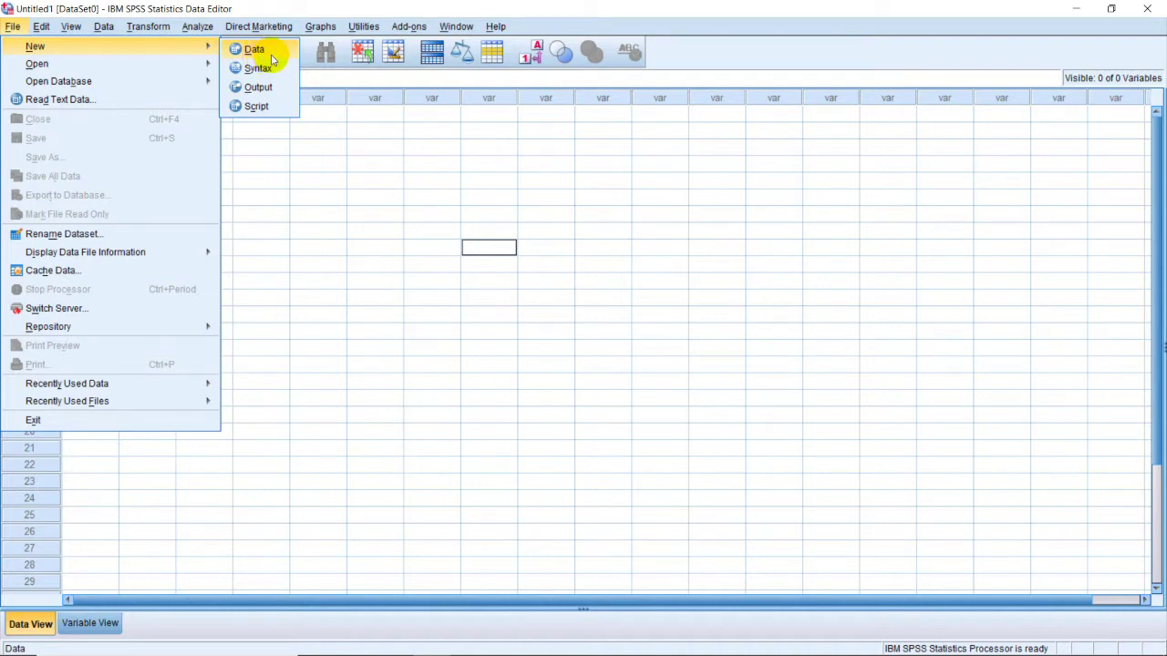
click(601, 212)
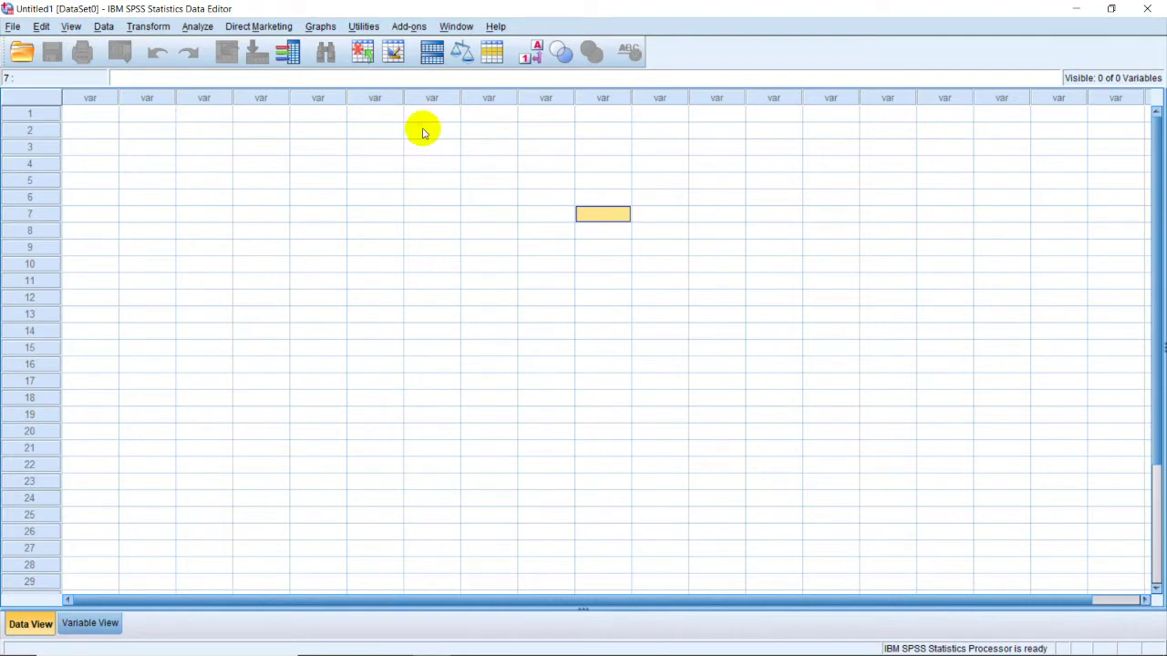
Create a new syntax document, move its window over the data sheet, and close it
click(13, 25)
mouse_move(41, 27)
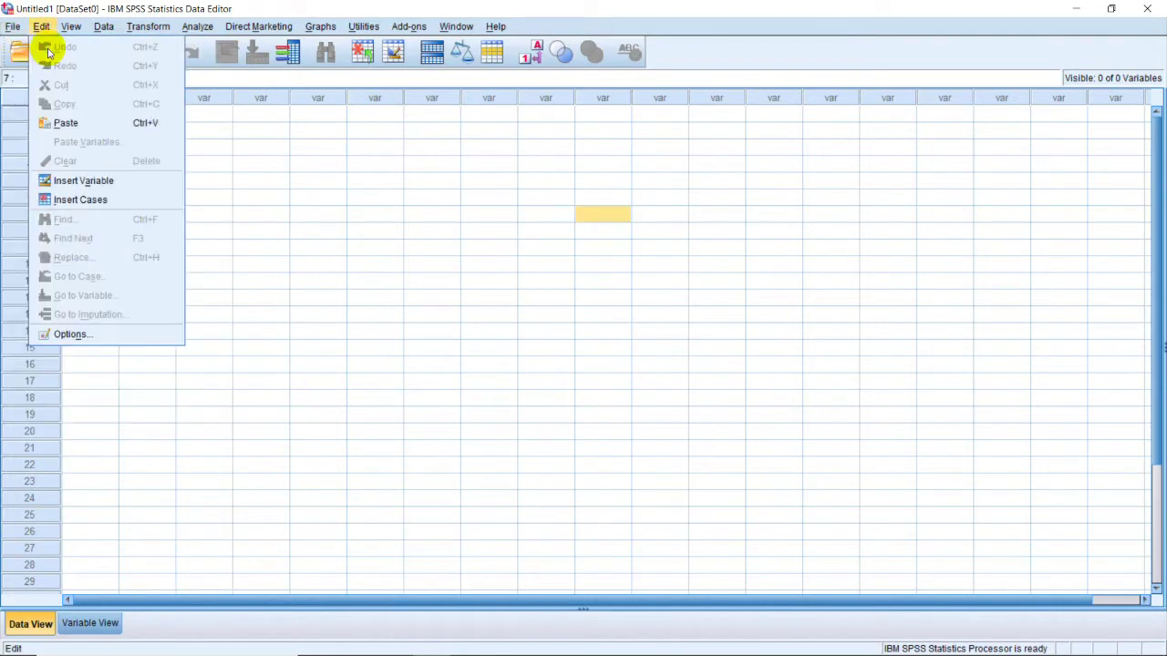
mouse_move(206, 45)
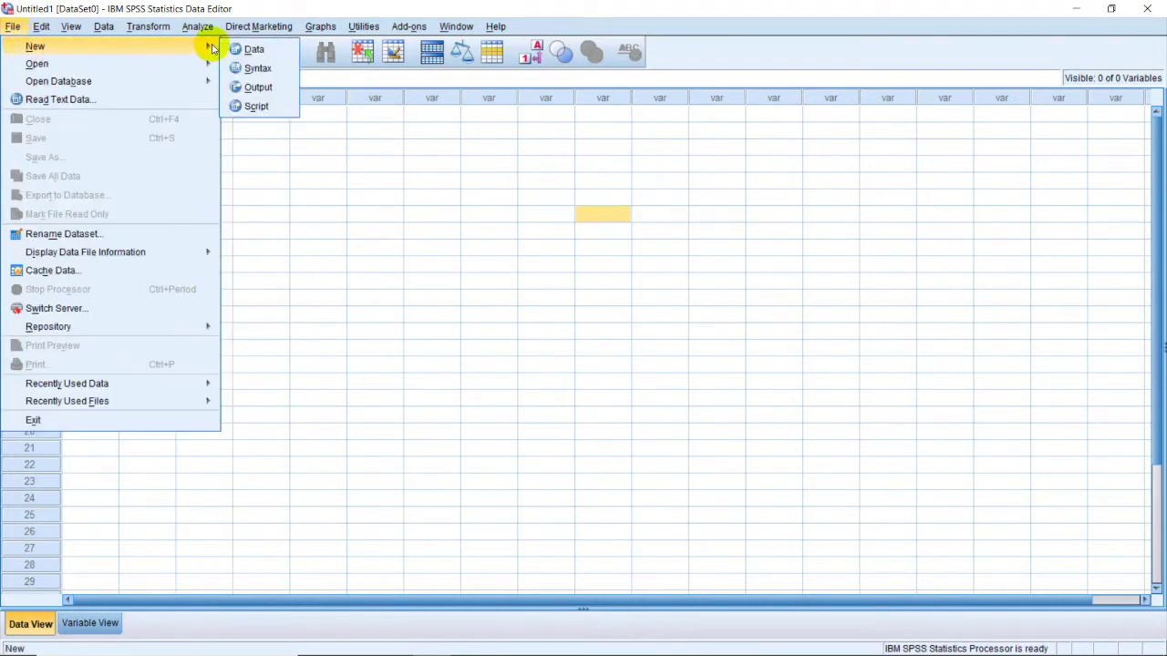
click(258, 69)
drag(555, 122, 503, 80)
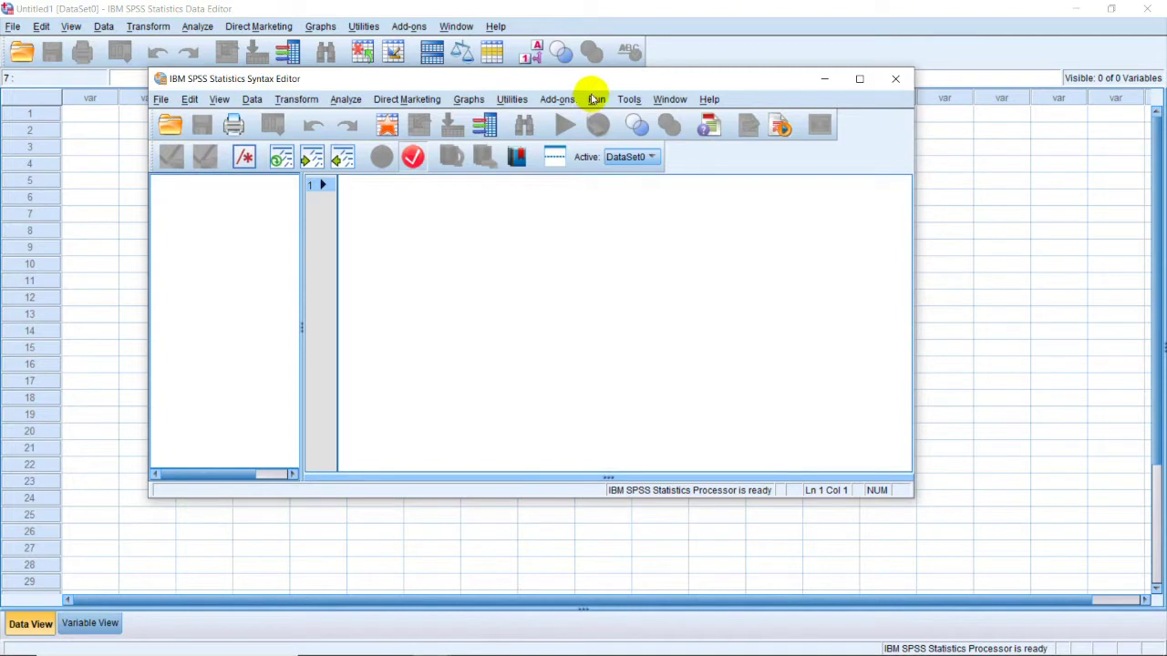
drag(596, 83, 617, 60)
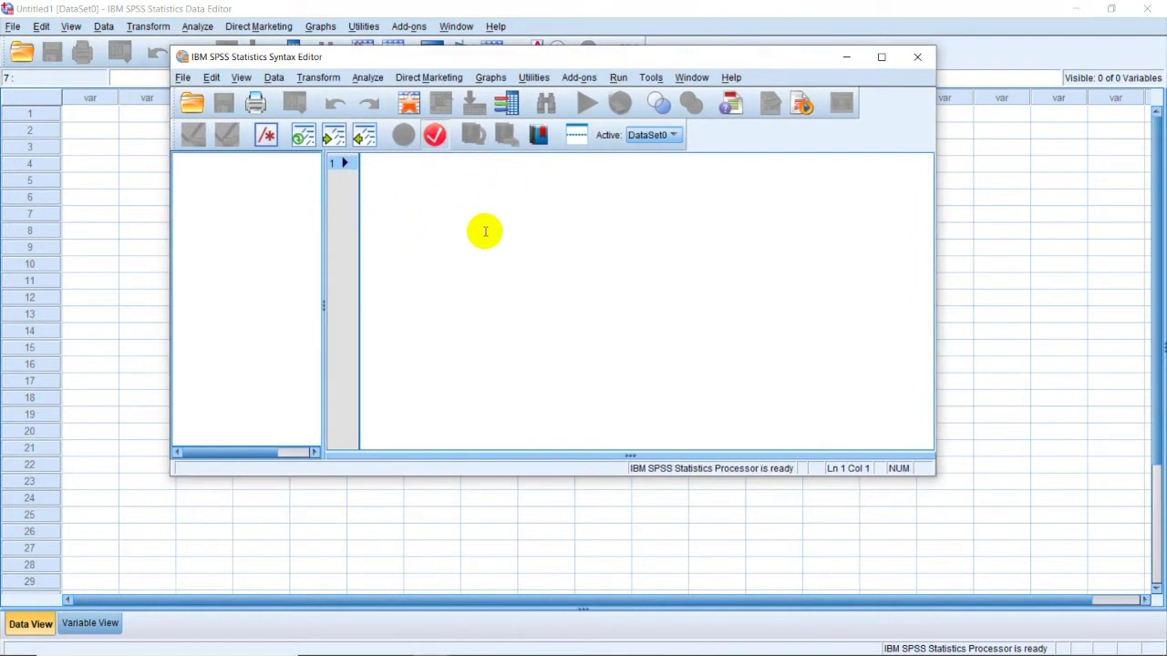
click(918, 58)
Create a new output document, look over its analysis commands, and minimize its window
click(13, 25)
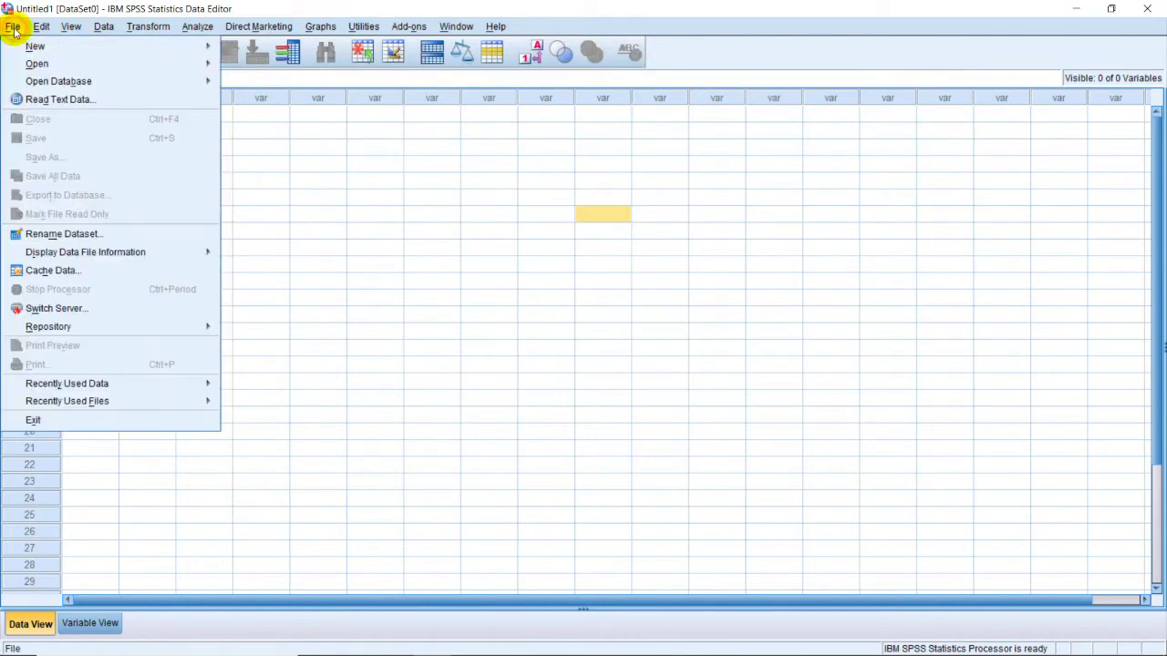
mouse_move(57, 57)
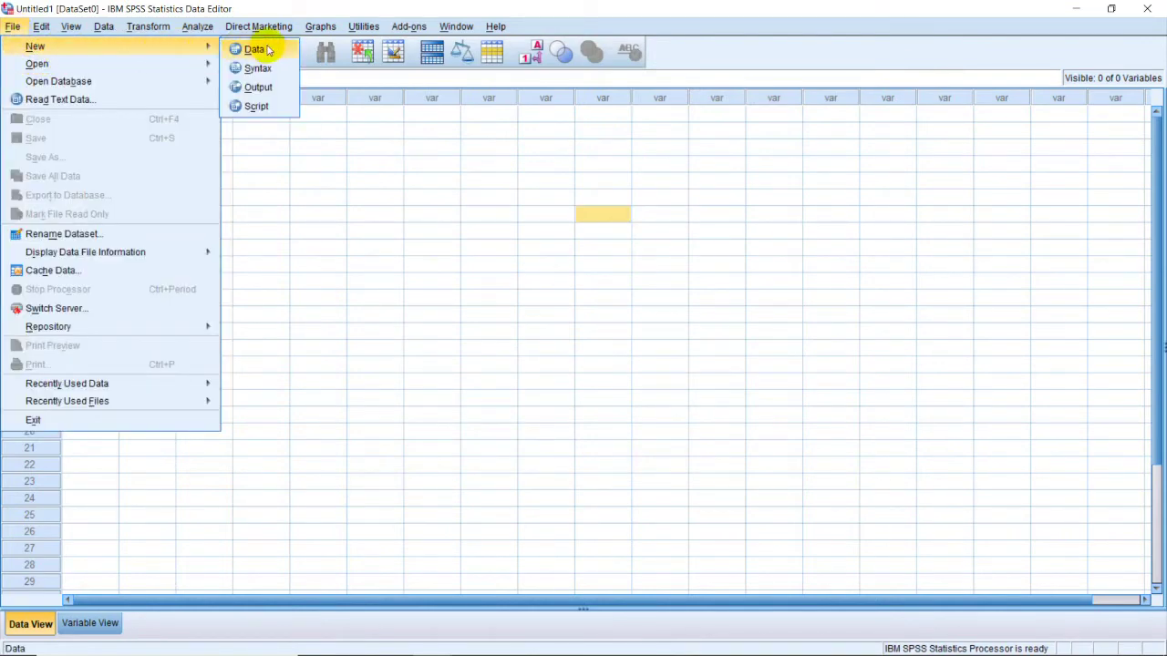
click(263, 88)
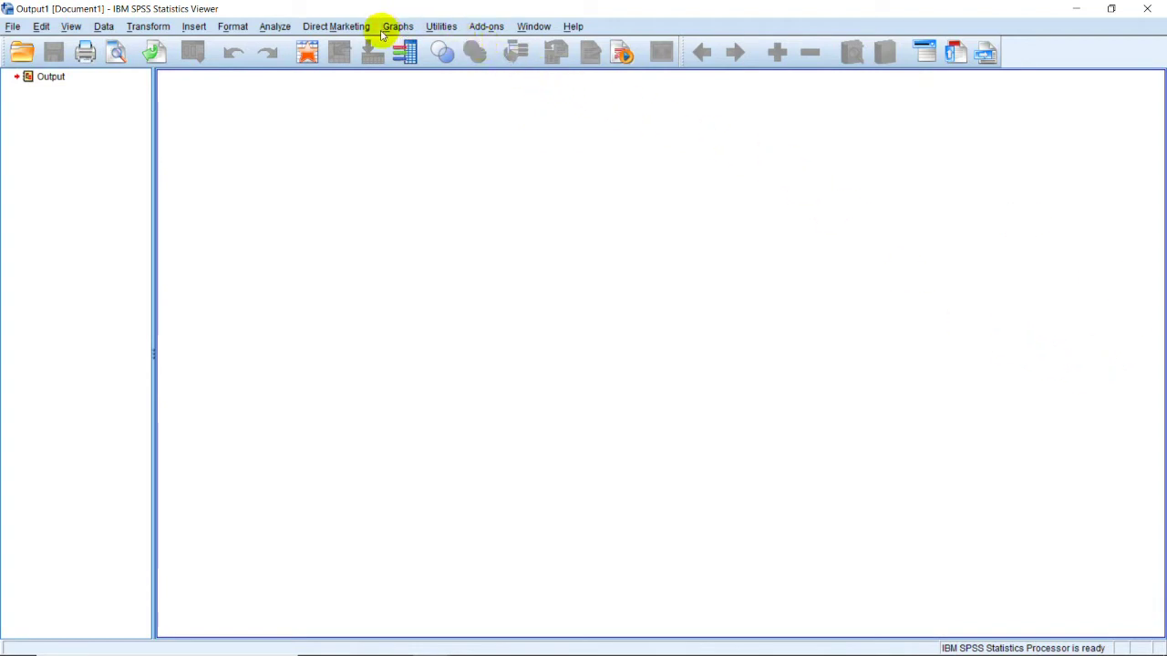
click(273, 26)
mouse_move(315, 99)
click(686, 161)
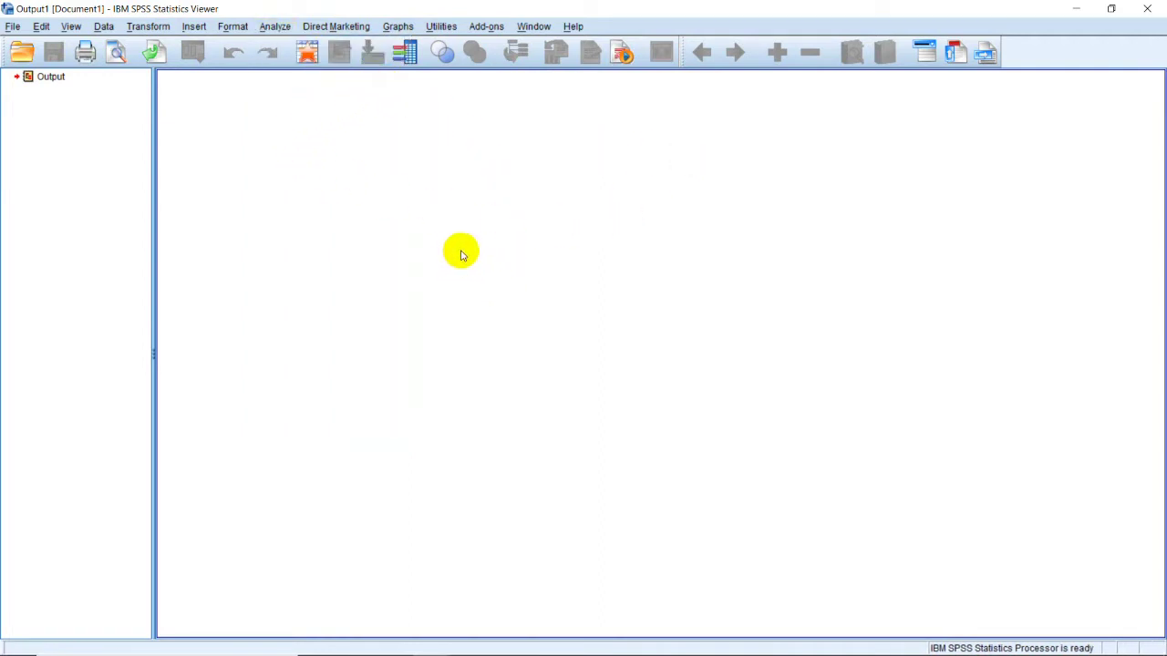
click(1076, 8)
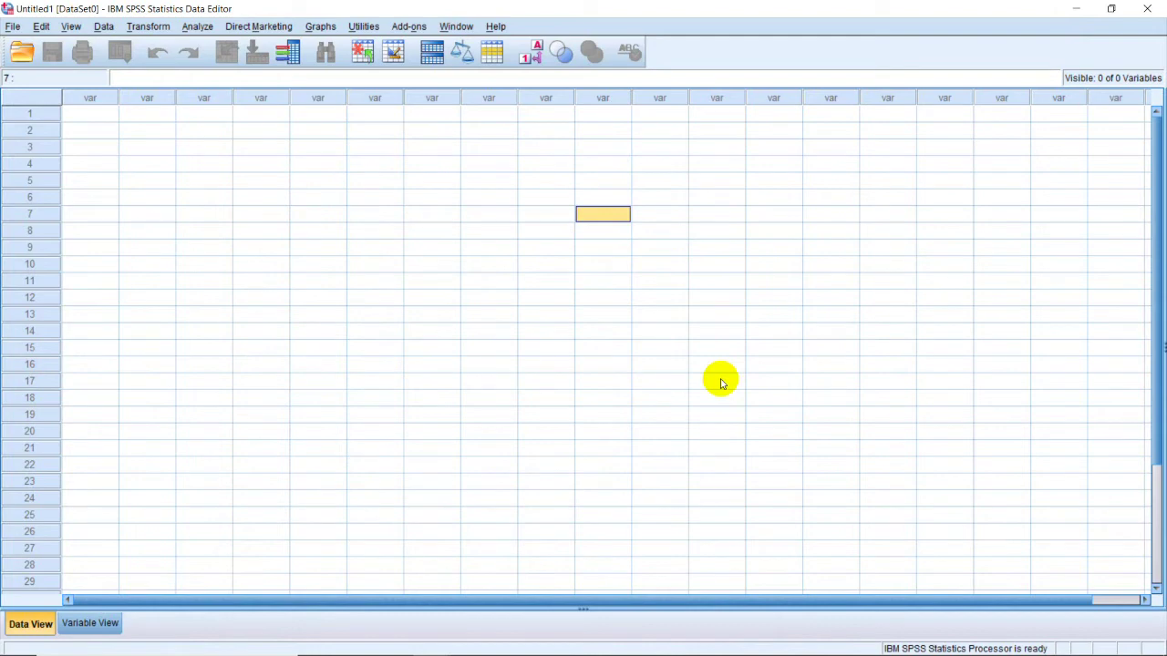
Examine the data editor's editing, viewing, analysis and graph commands, including descriptive statistics, mean comparison, regression and classification
click(432, 298)
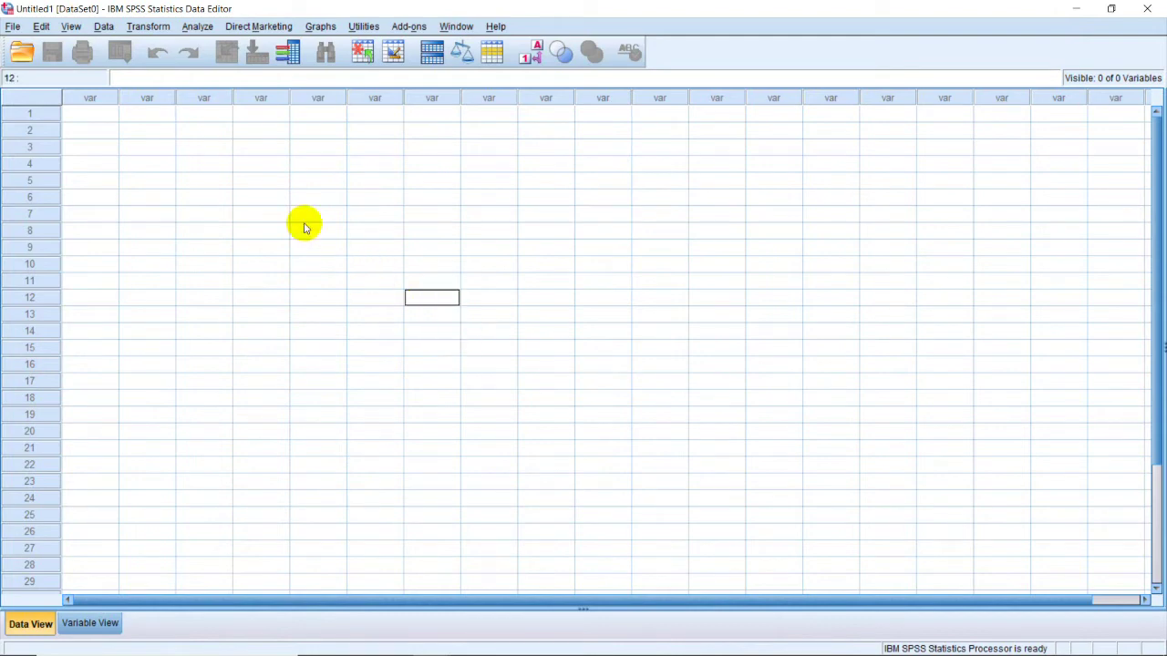
click(40, 28)
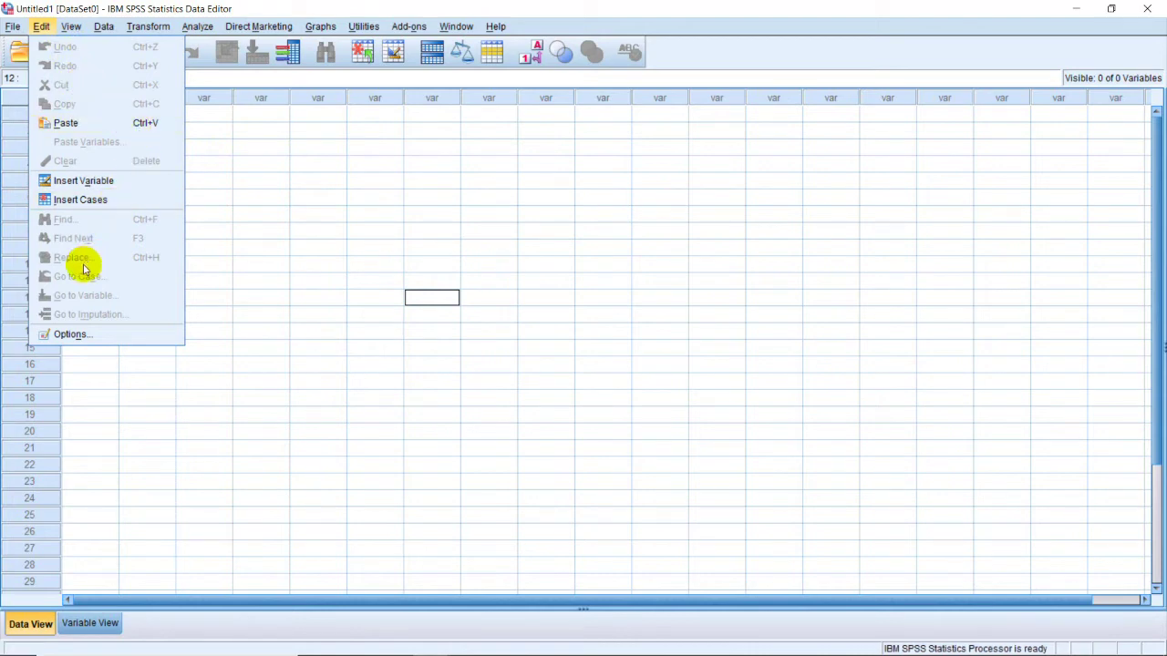
mouse_move(98, 33)
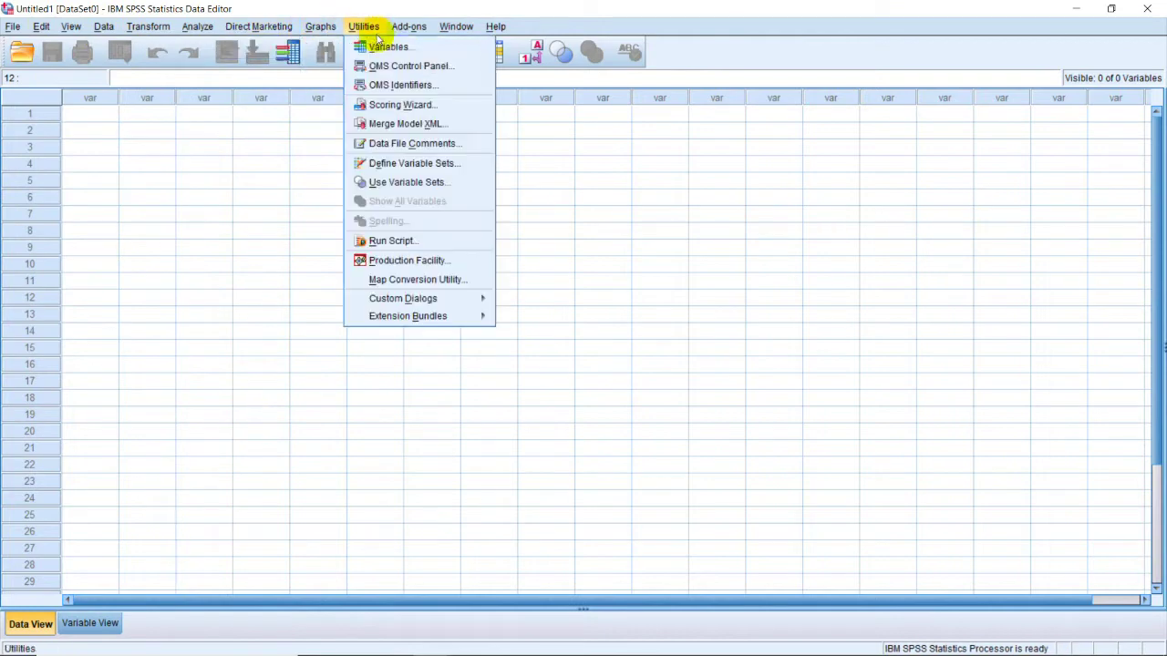
mouse_move(42, 35)
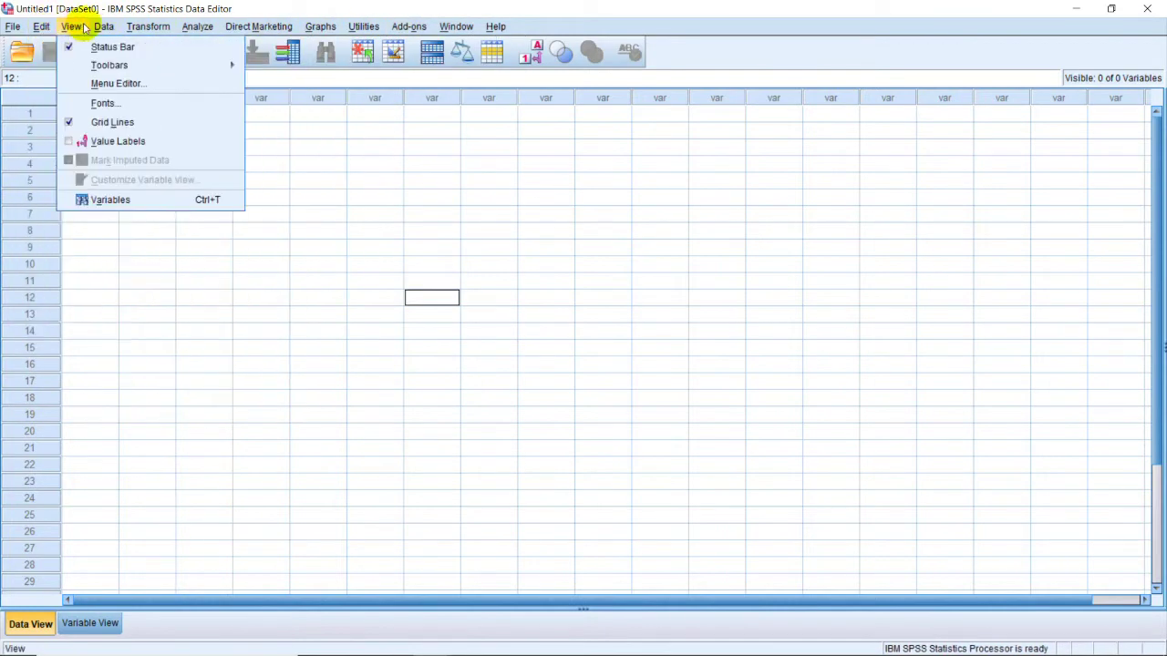
mouse_move(199, 27)
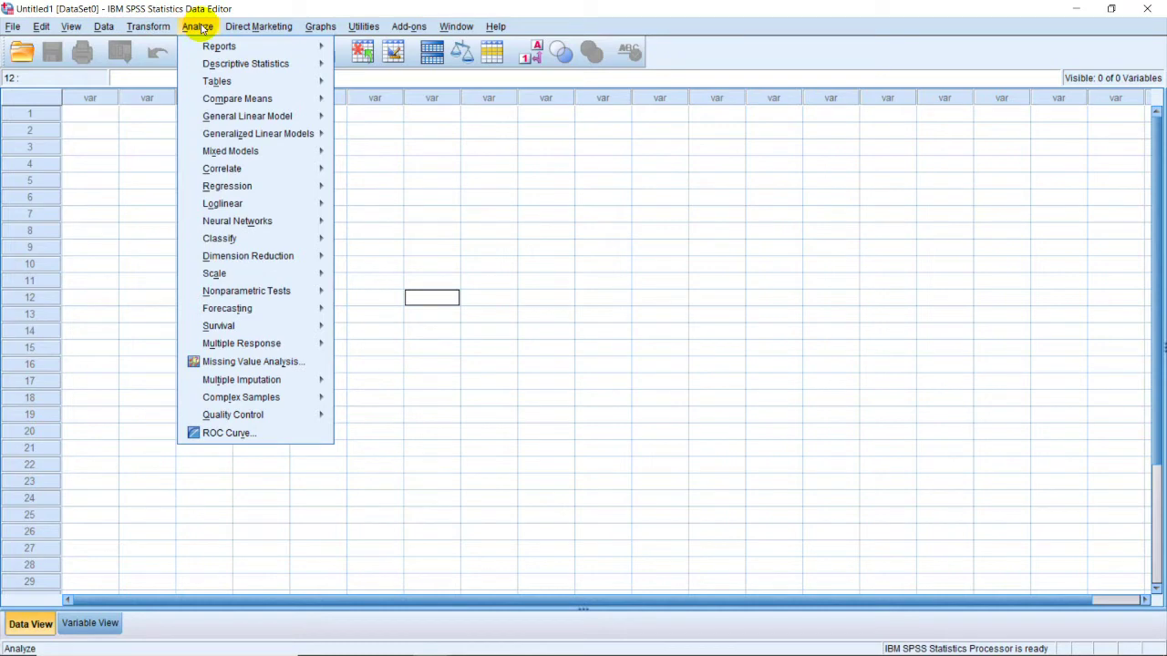
mouse_move(223, 65)
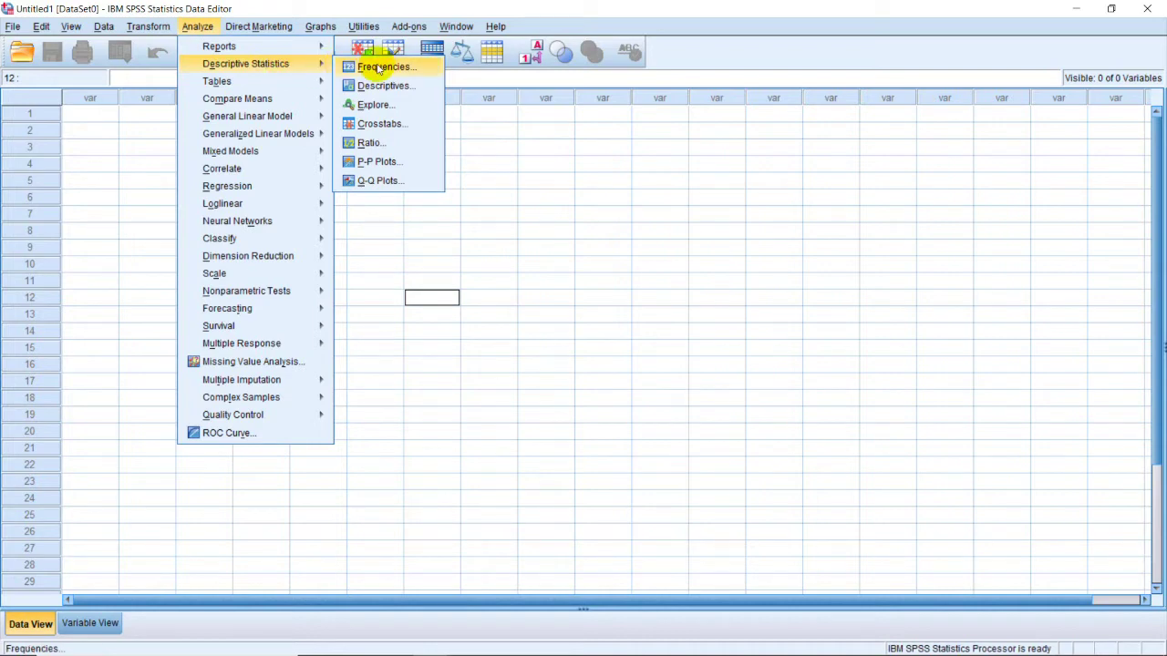
mouse_move(270, 90)
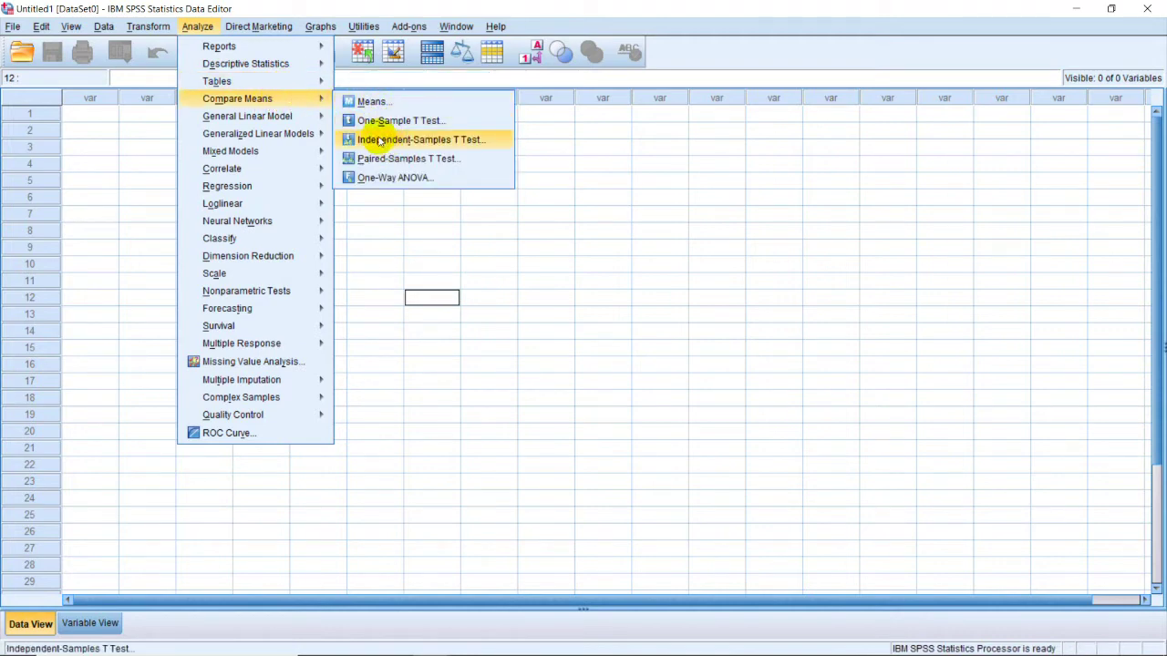
mouse_move(258, 132)
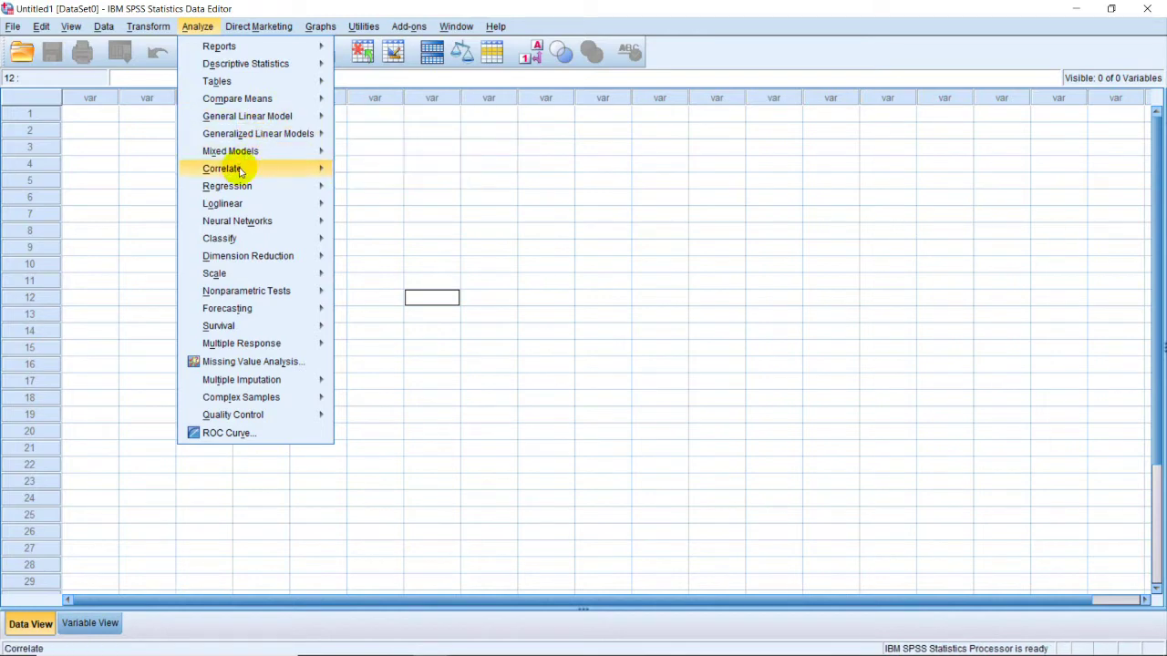
mouse_move(244, 187)
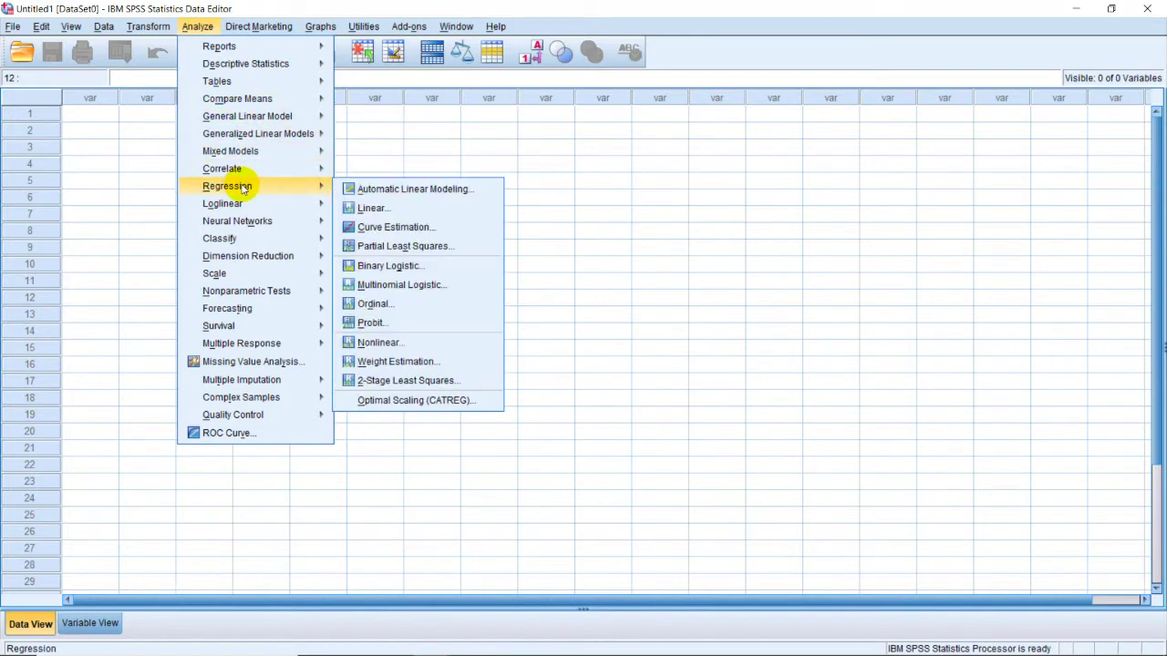
mouse_move(273, 239)
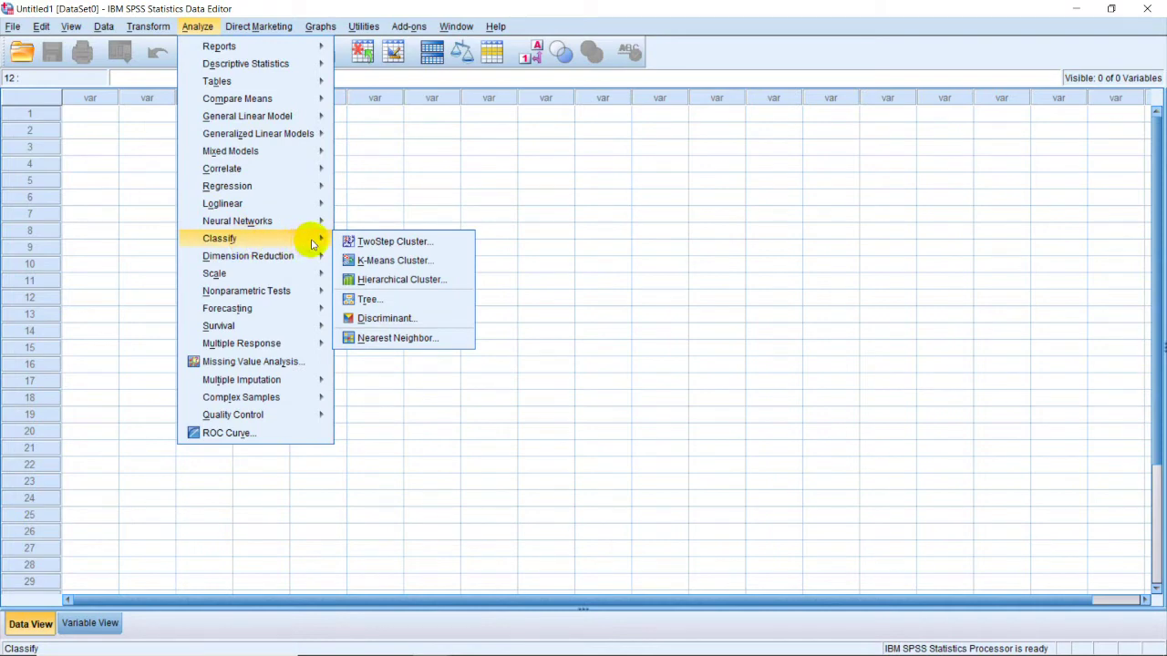
mouse_move(296, 280)
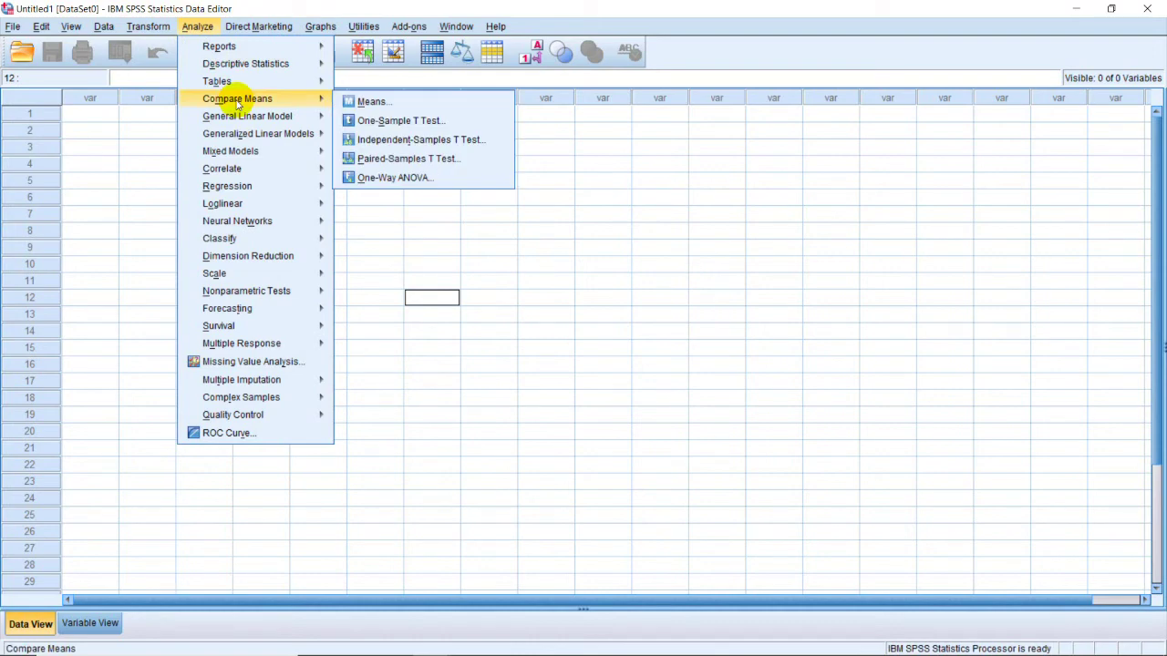
mouse_move(318, 23)
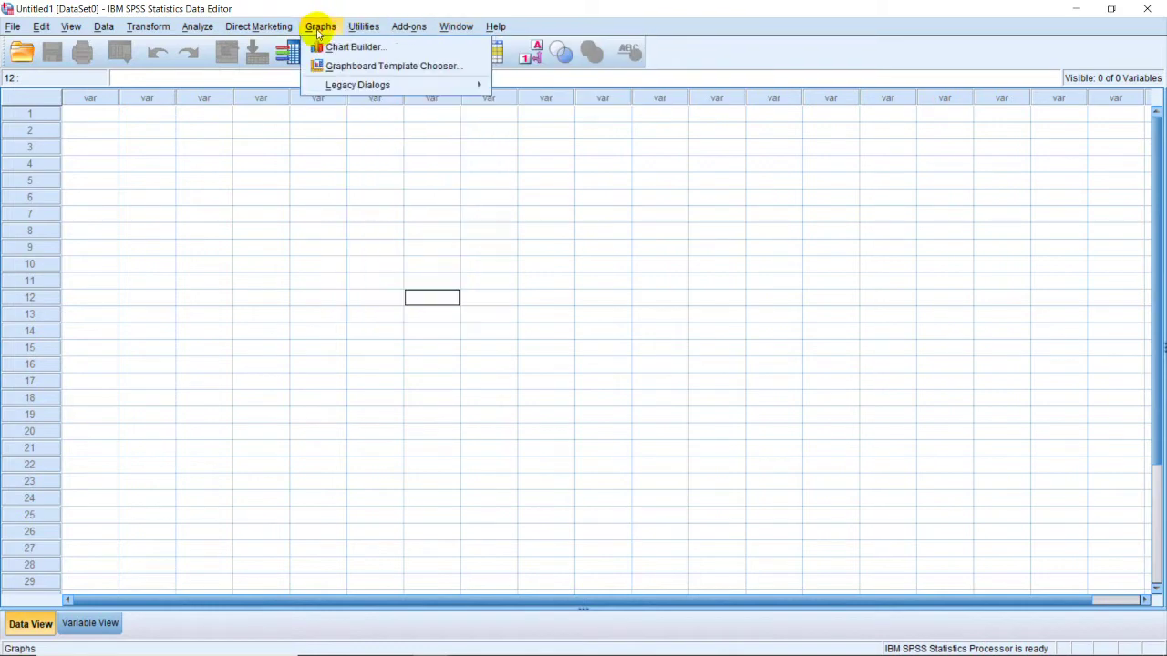
mouse_move(260, 27)
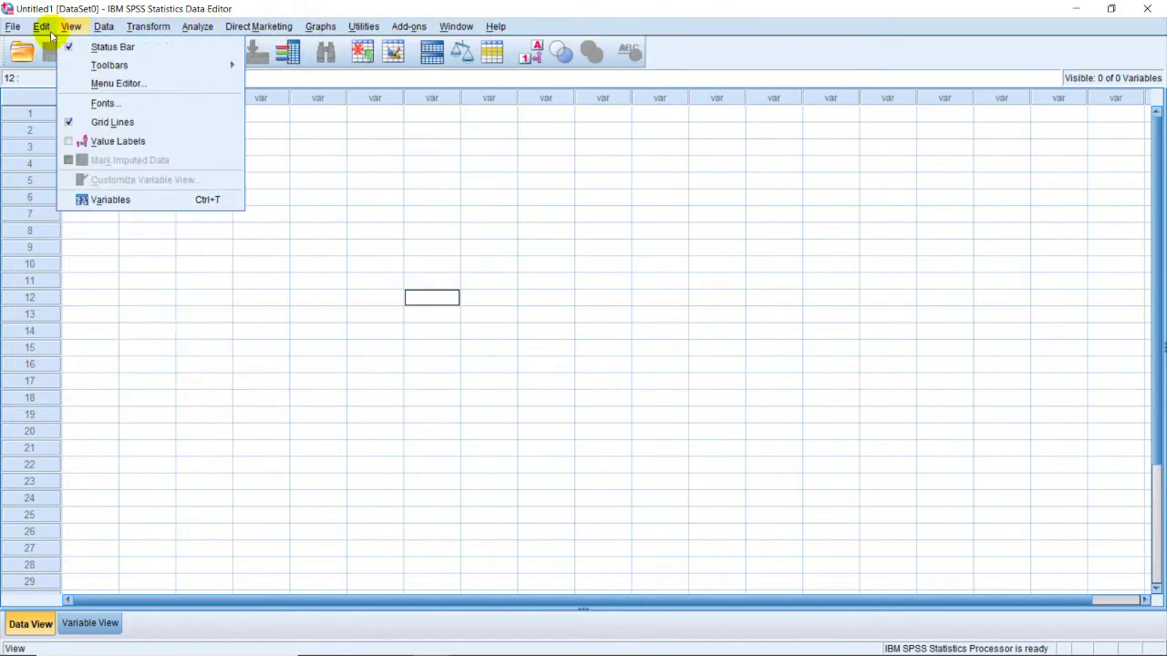
click(472, 267)
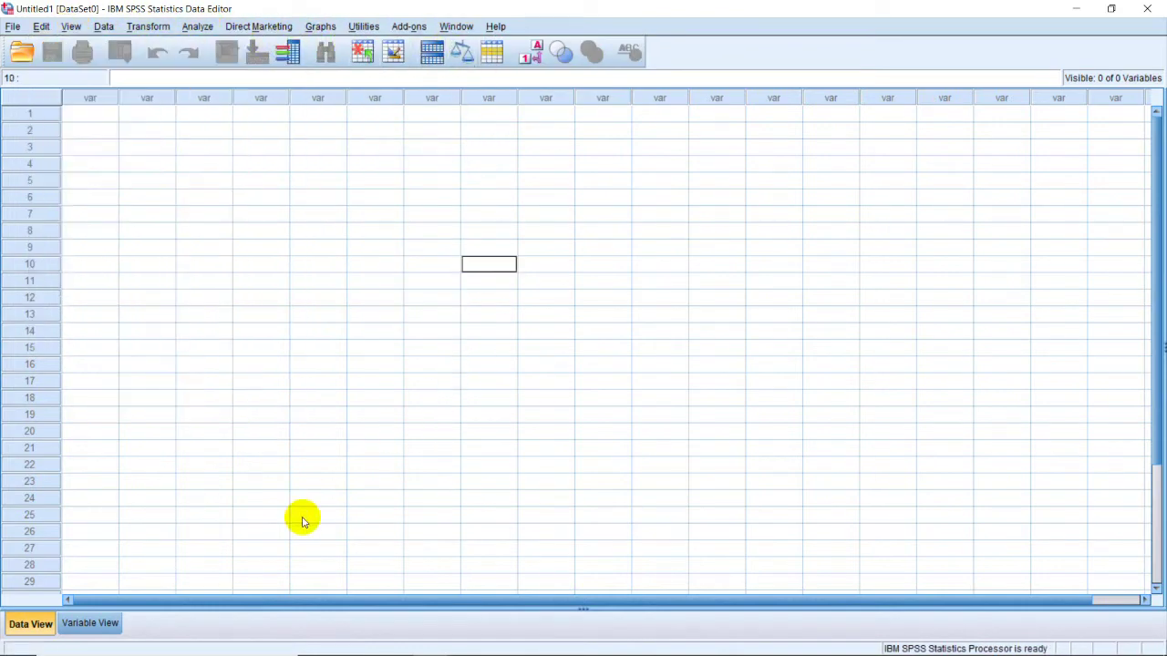
Compare the layouts of Variable View and Data View, finishing in Variable View
click(89, 629)
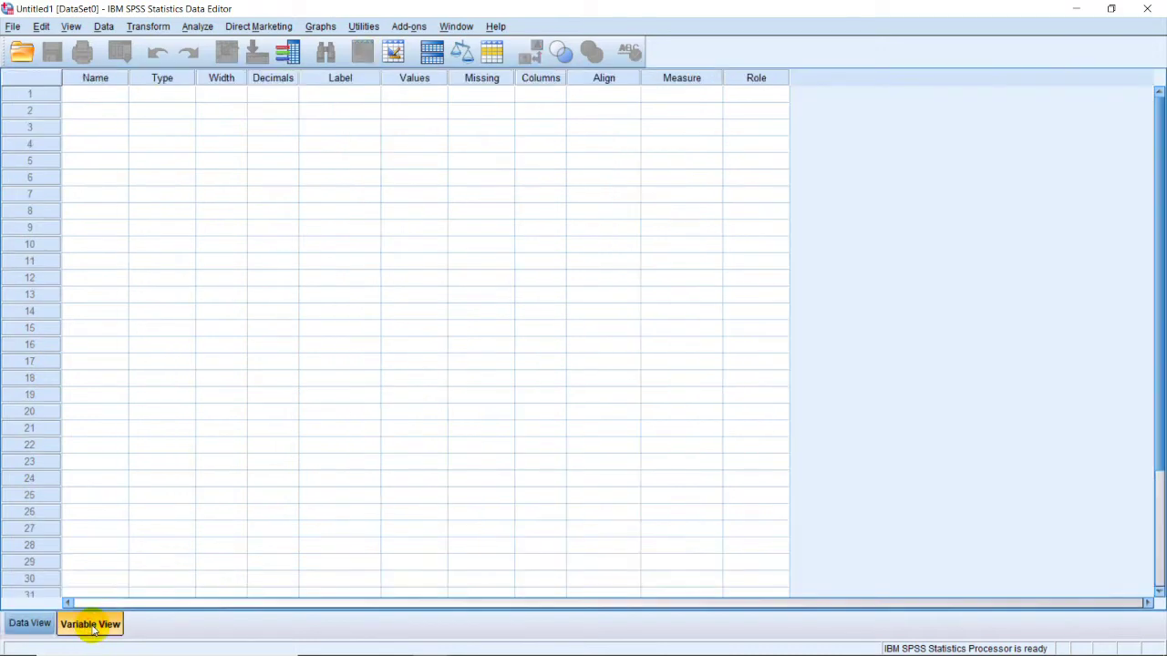
click(31, 626)
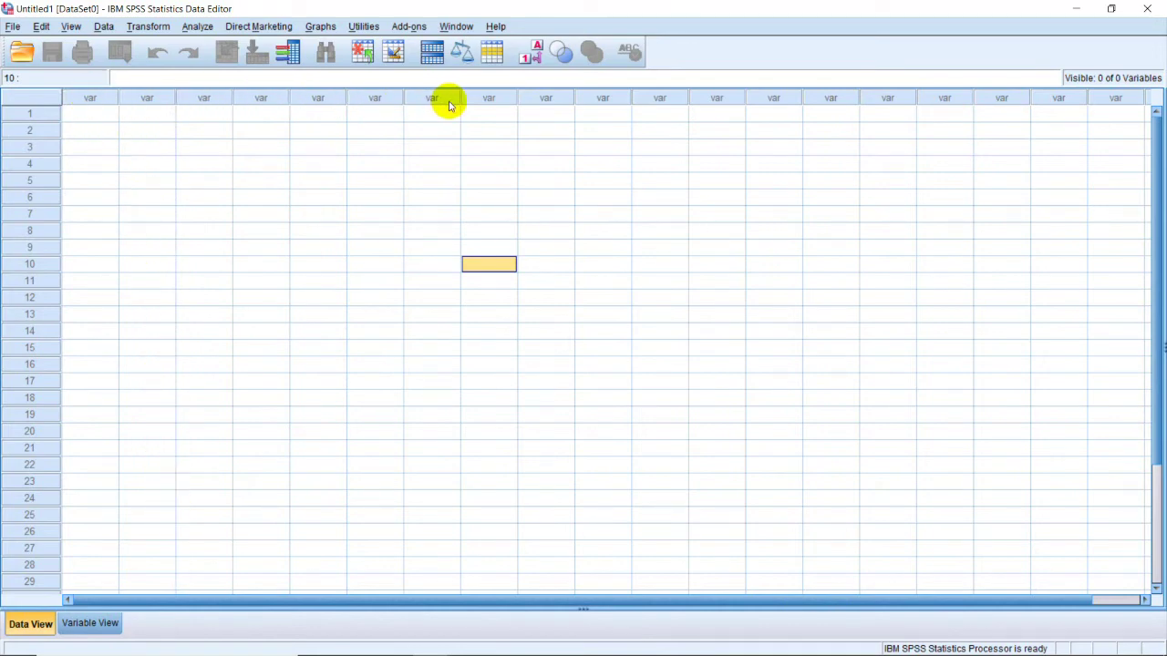
click(89, 625)
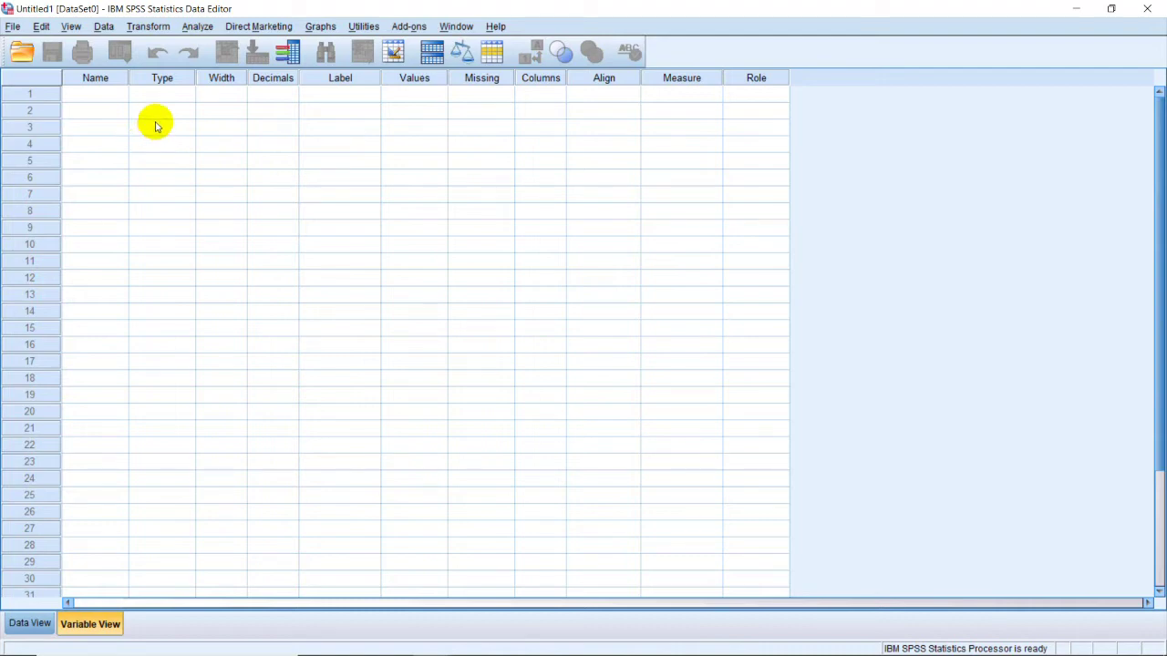
Start opening an existing data file and set the browsing location to Local Disk (C:)
click(12, 27)
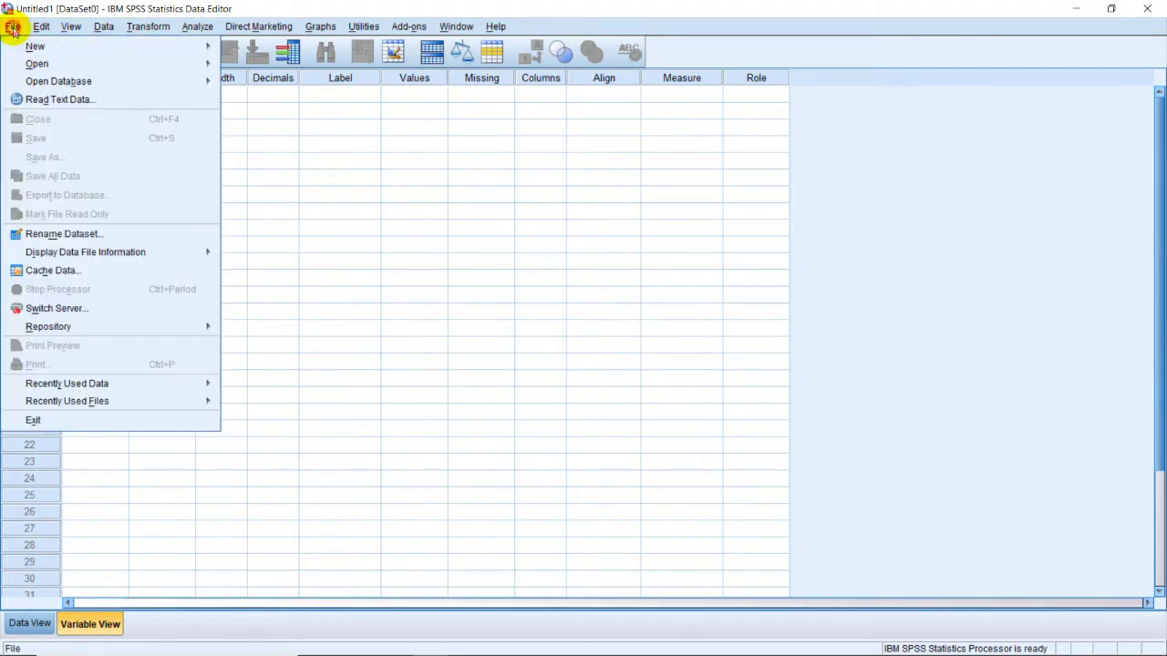
mouse_move(40, 65)
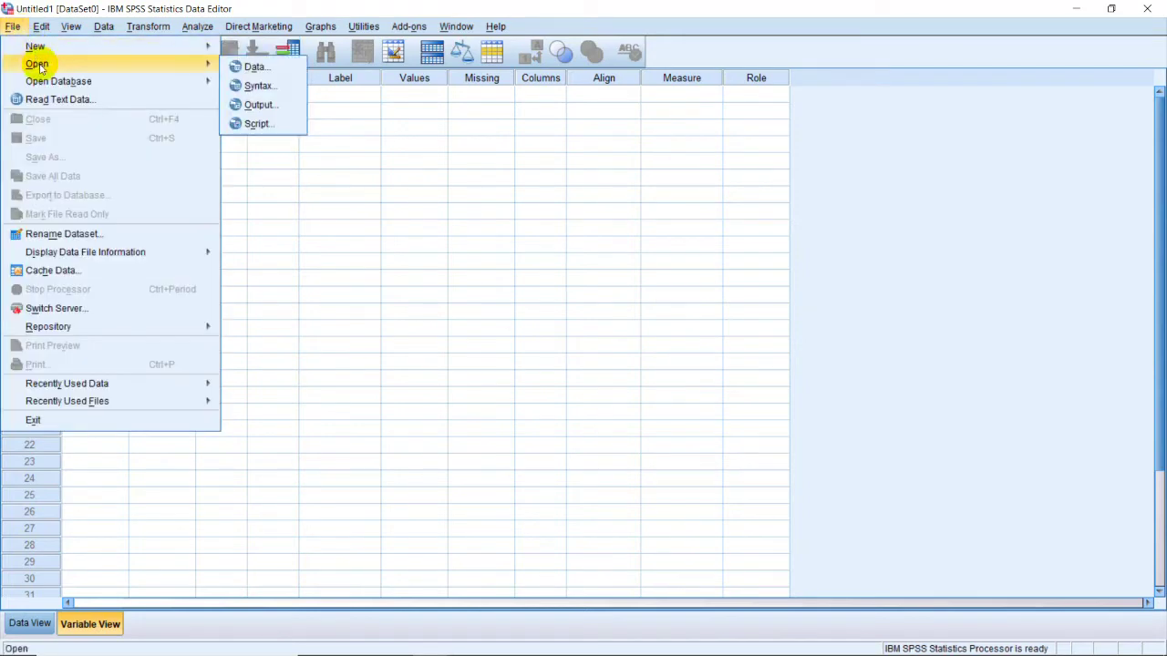
click(271, 71)
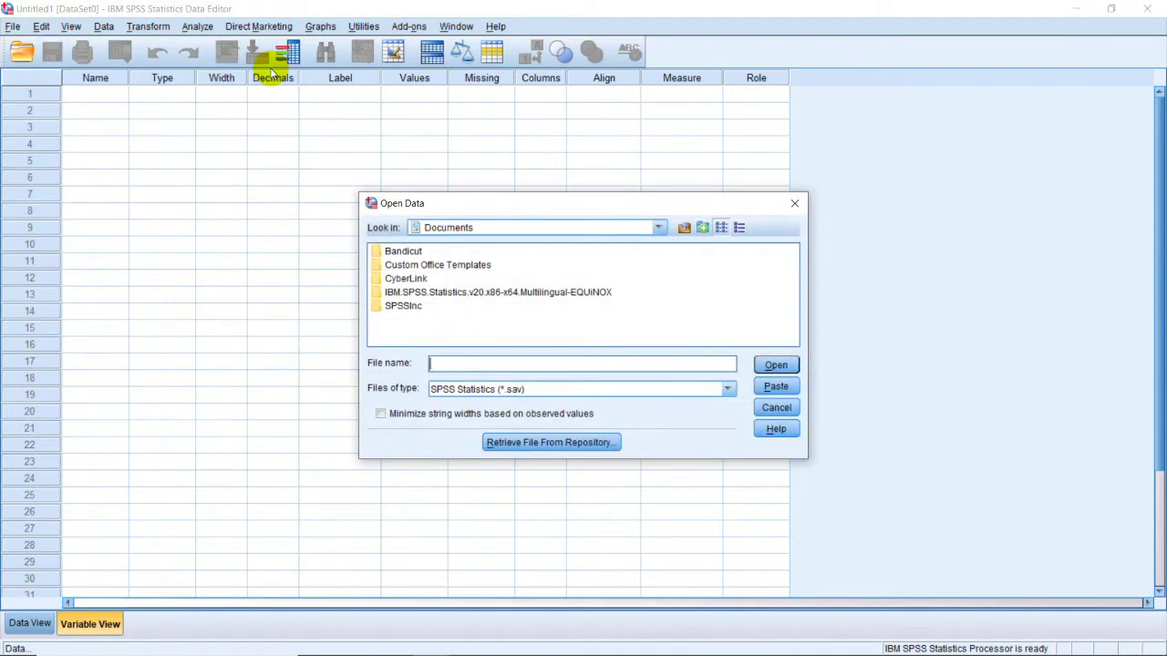
click(658, 229)
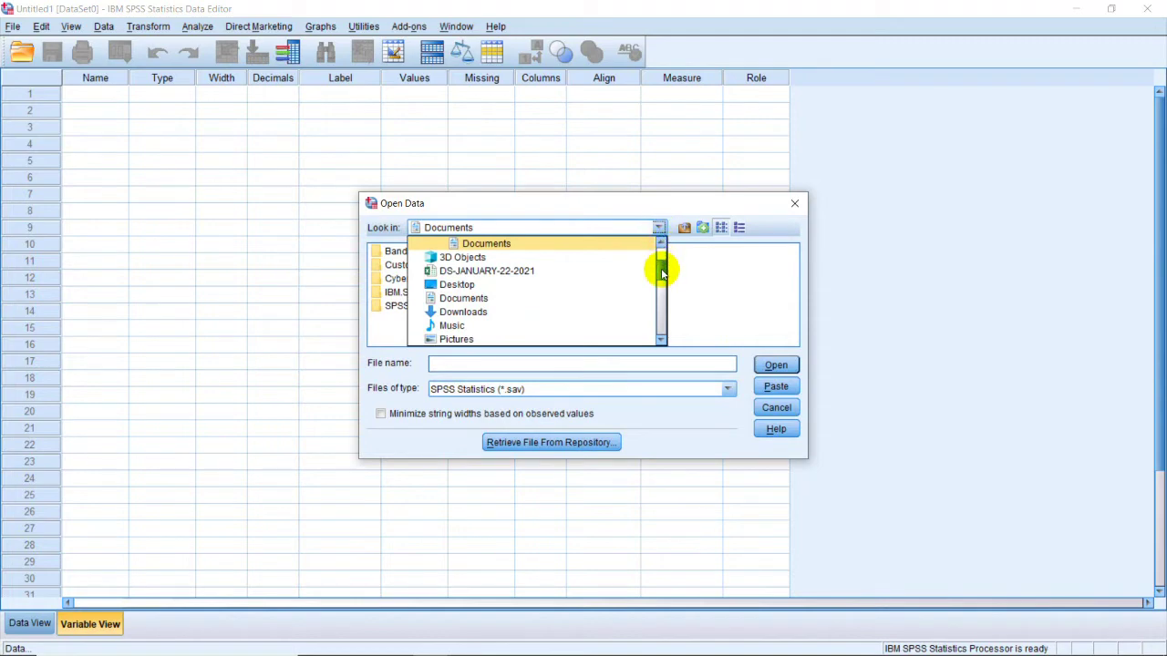
scroll(662, 271, down, 1)
scroll(664, 264, up, 2)
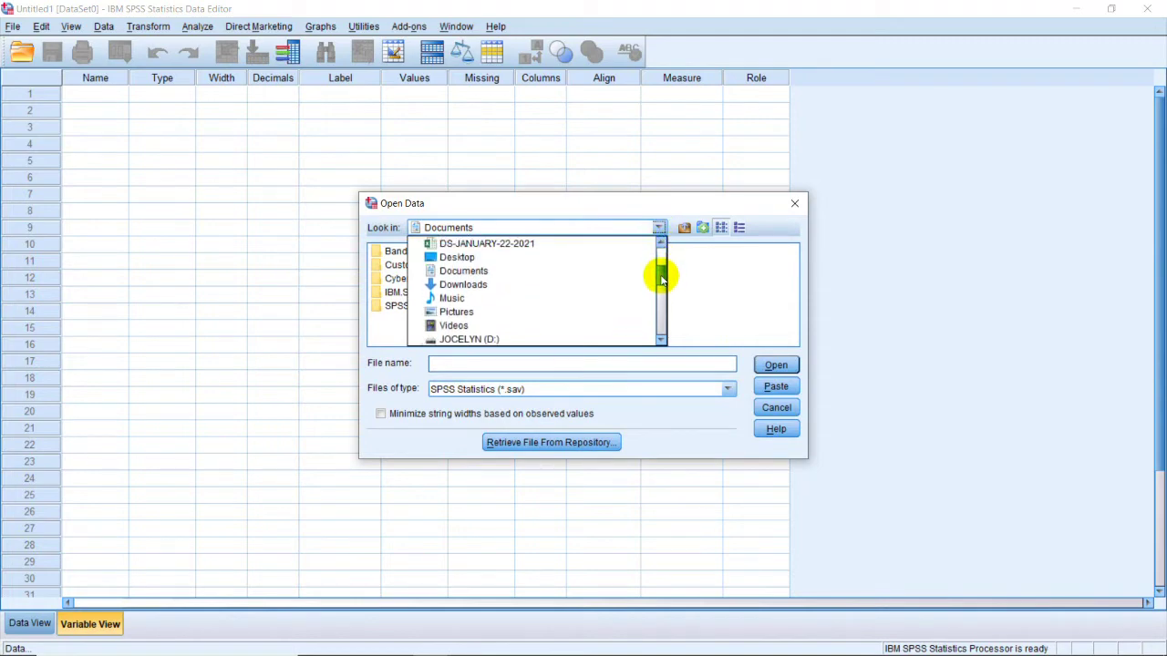
scroll(662, 263, up, 4)
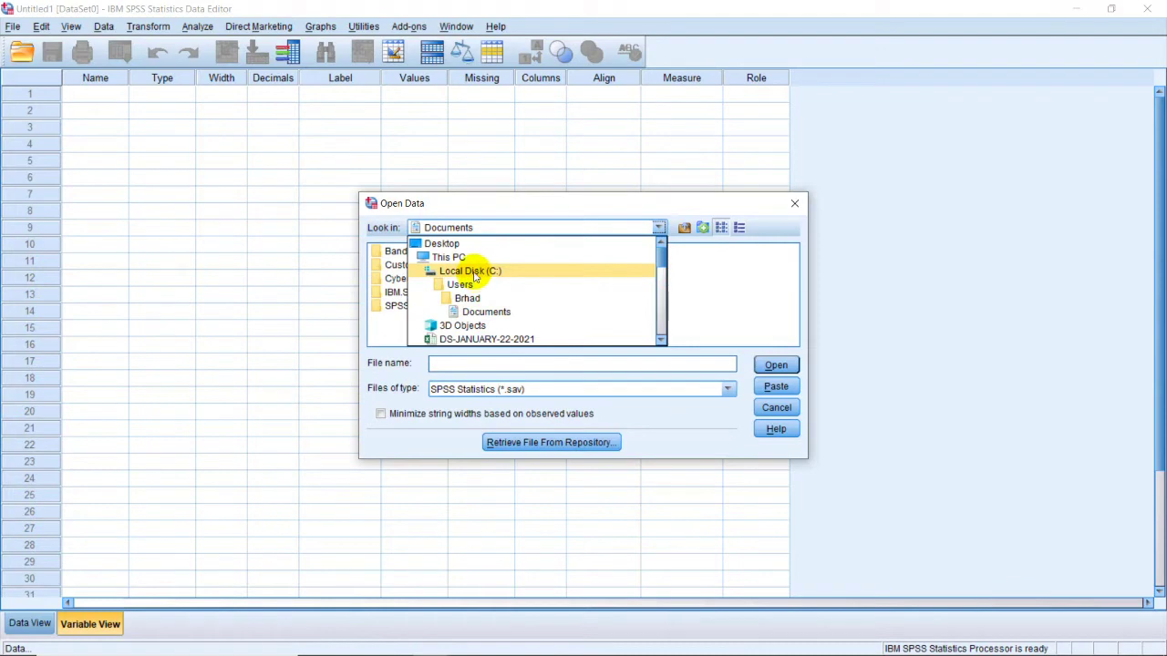
click(469, 271)
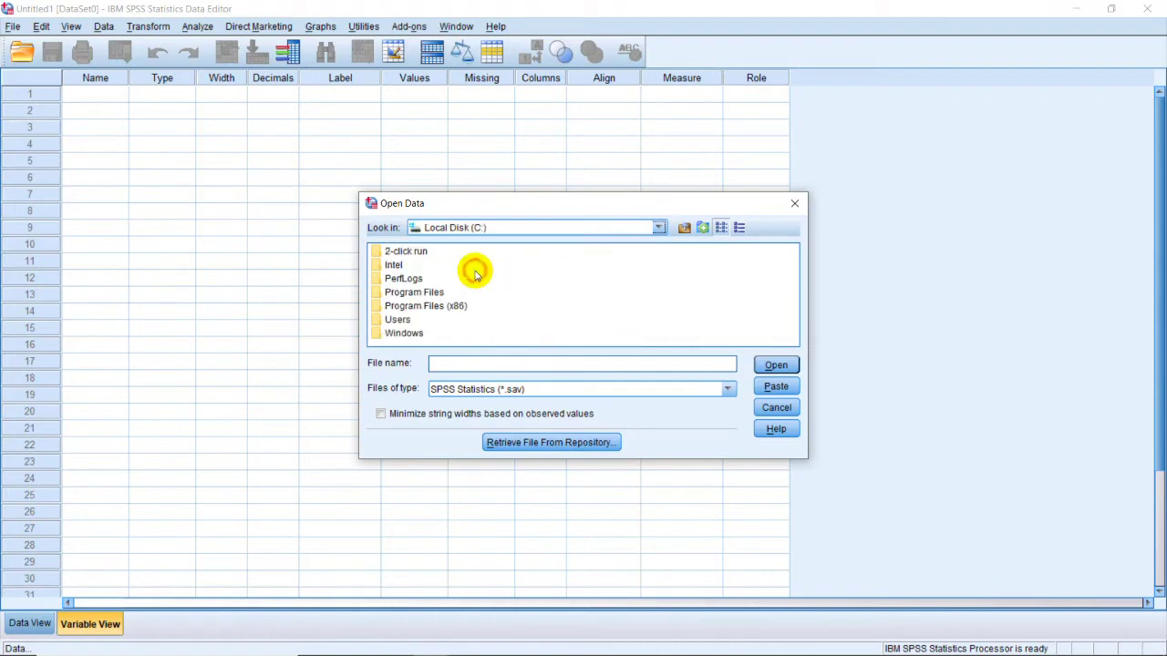
Open the sample data file demo.sav from Program Files > IBM > SPSS > Statistics > 20 > Samples > English
double_click(419, 292)
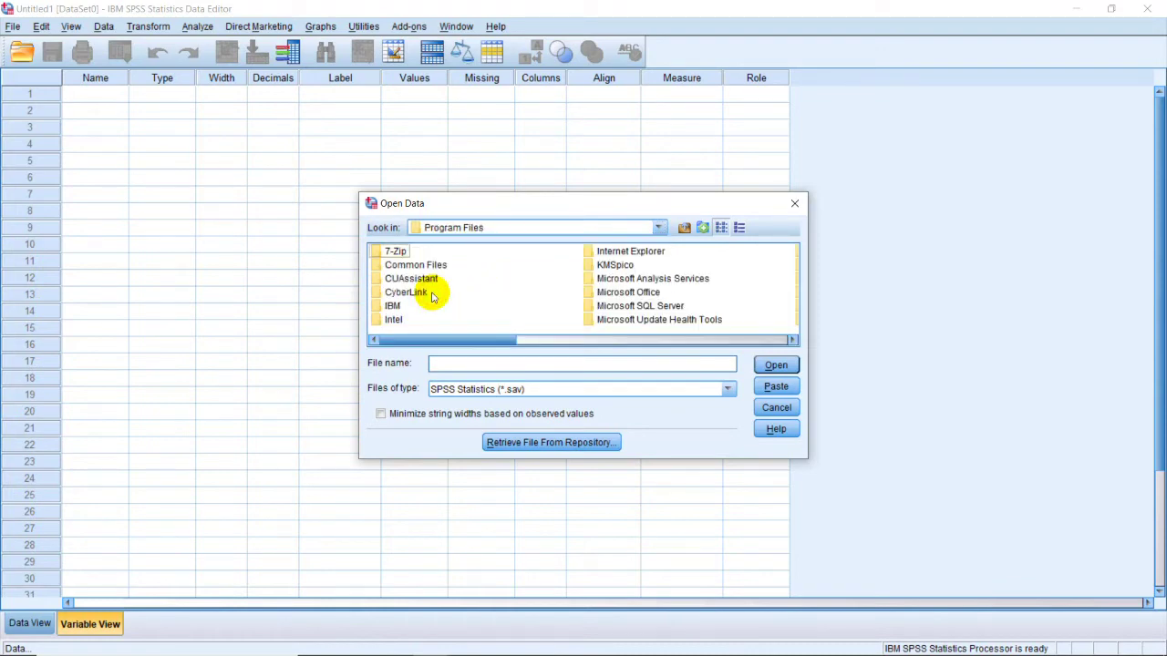
double_click(394, 307)
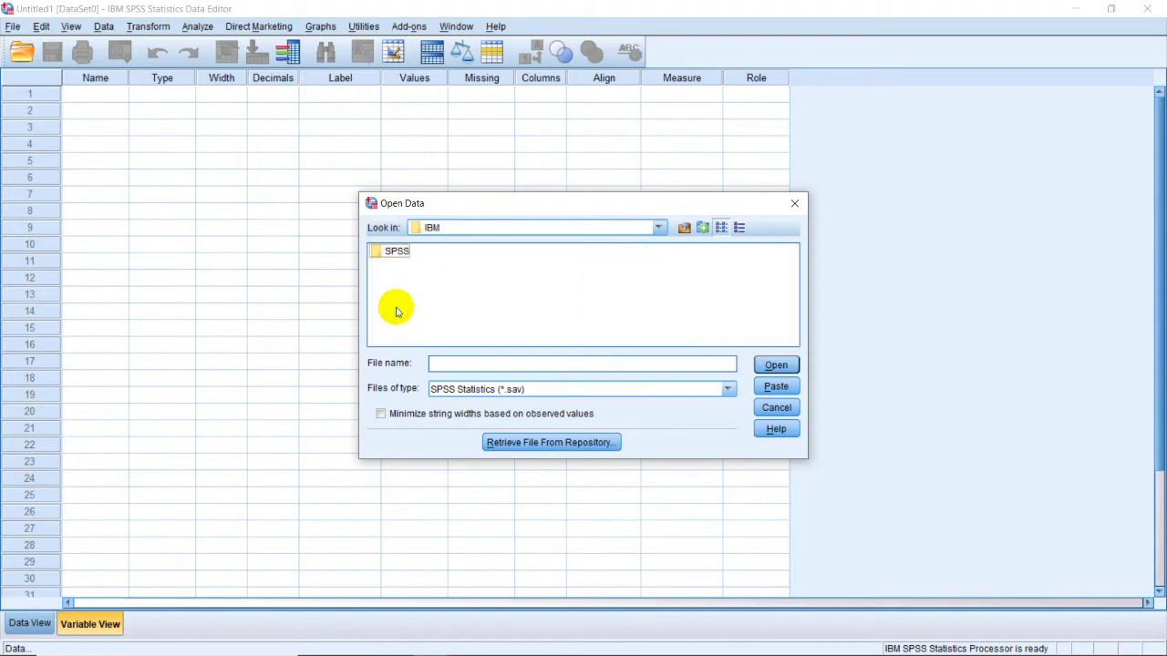
double_click(397, 255)
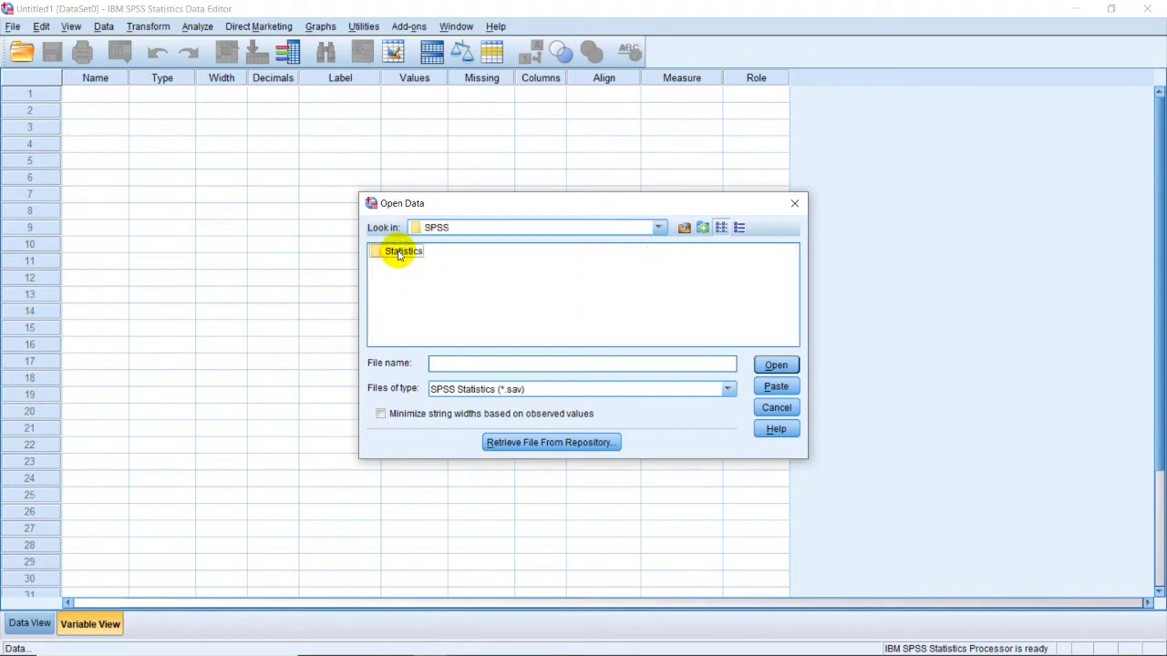
double_click(397, 254)
double_click(394, 255)
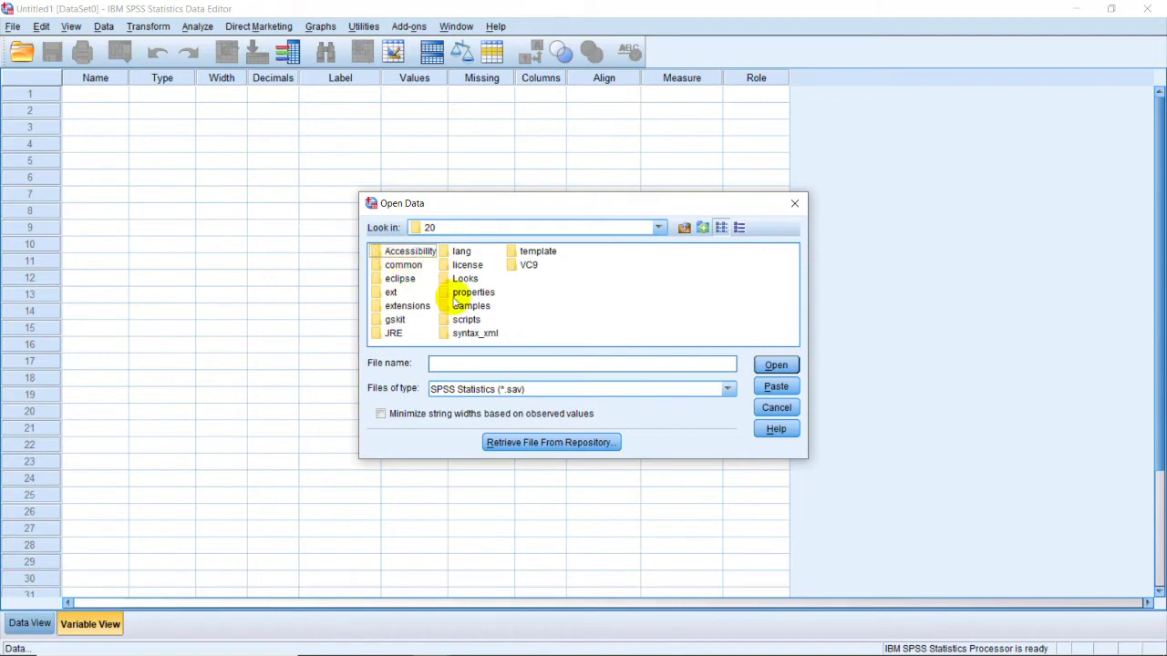
double_click(473, 309)
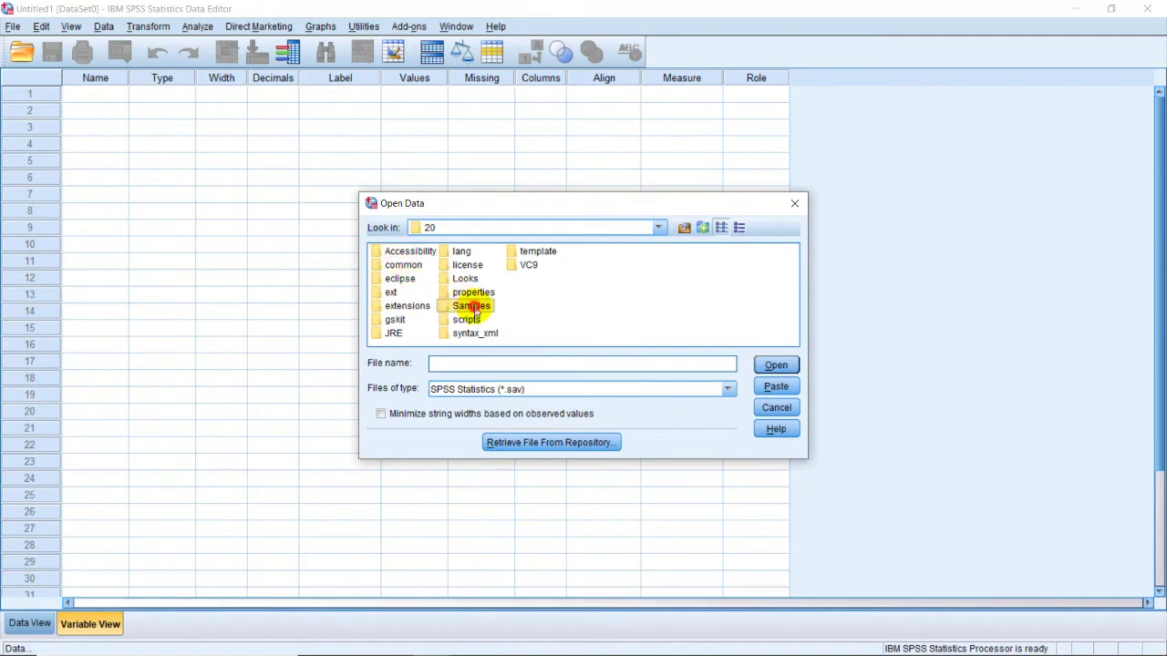
double_click(397, 259)
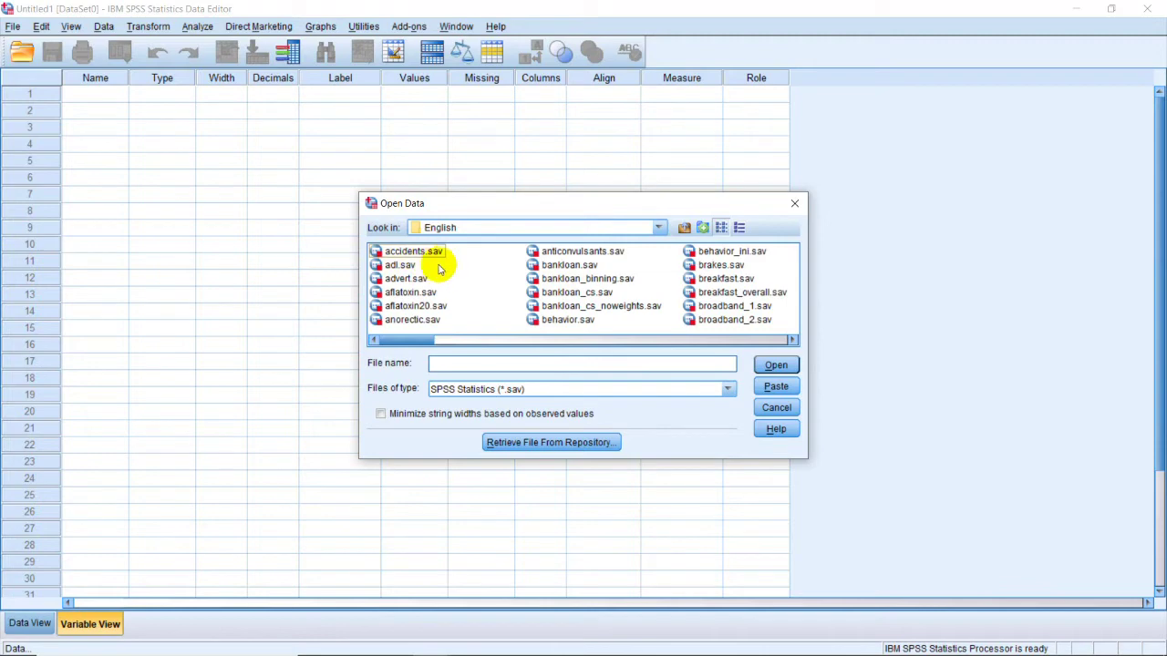
drag(431, 340, 521, 344)
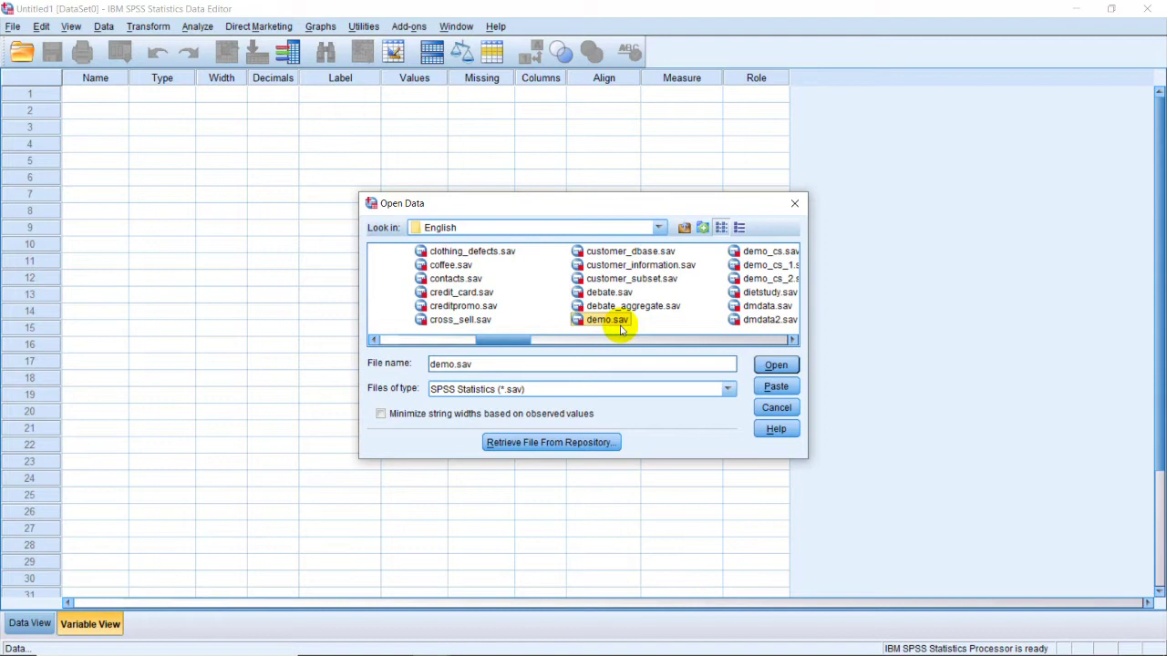
click(774, 364)
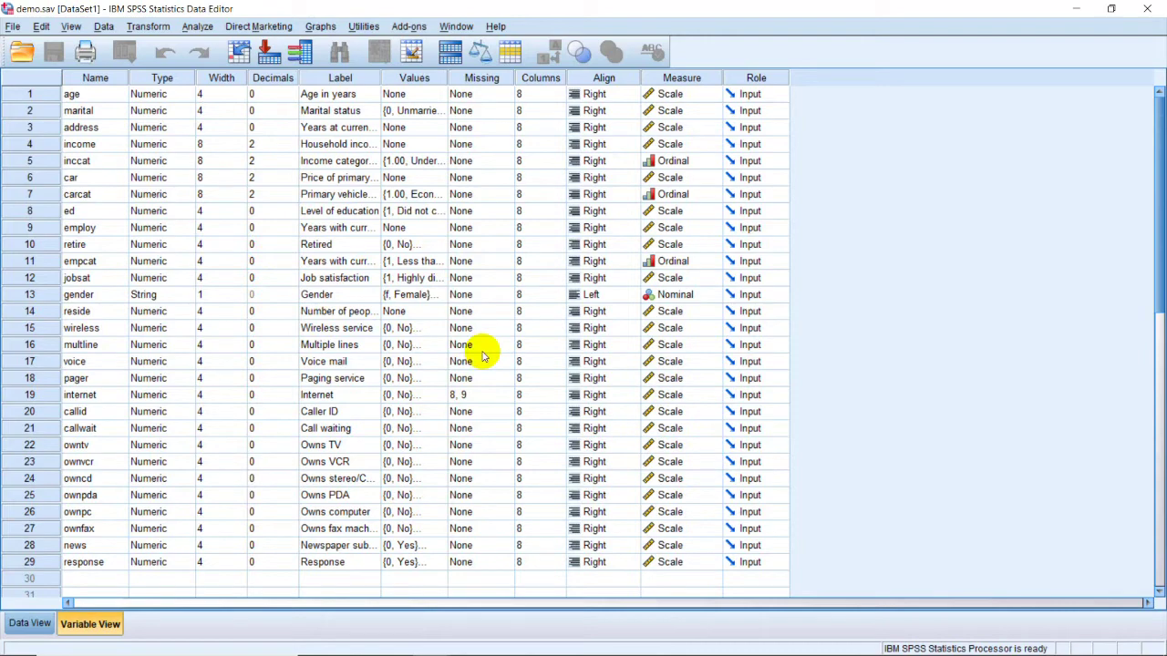
Show the cases in Data View and examine individual values of the age variable
click(31, 624)
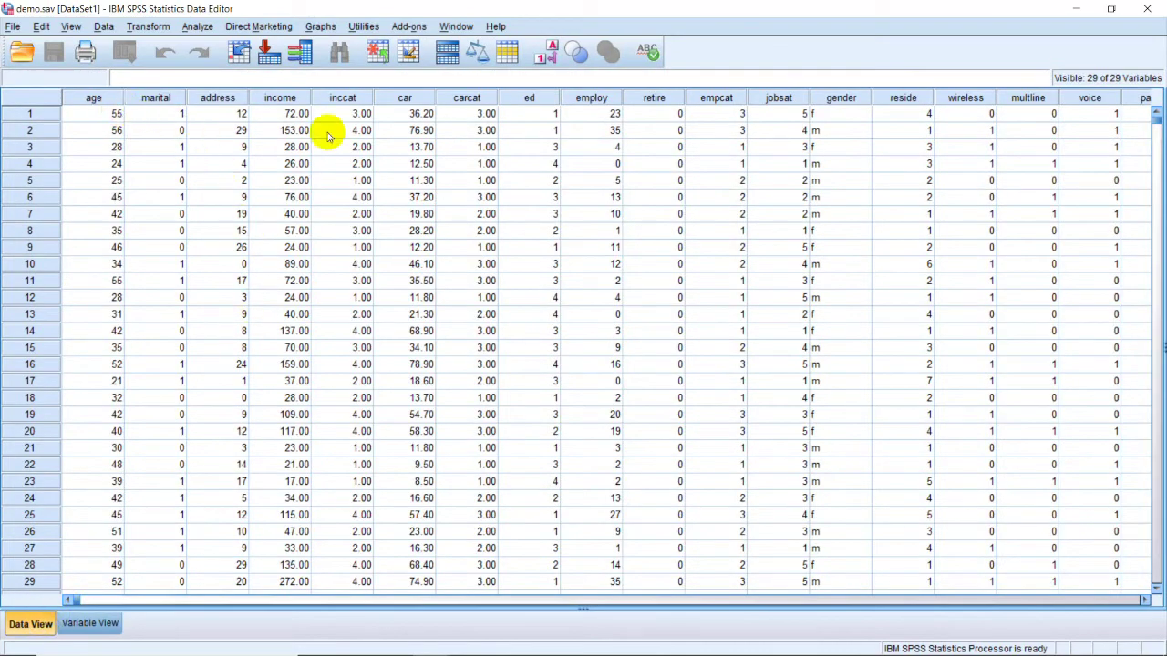
click(105, 114)
click(91, 146)
click(86, 230)
click(88, 264)
click(91, 331)
click(91, 381)
click(90, 414)
click(84, 247)
click(85, 180)
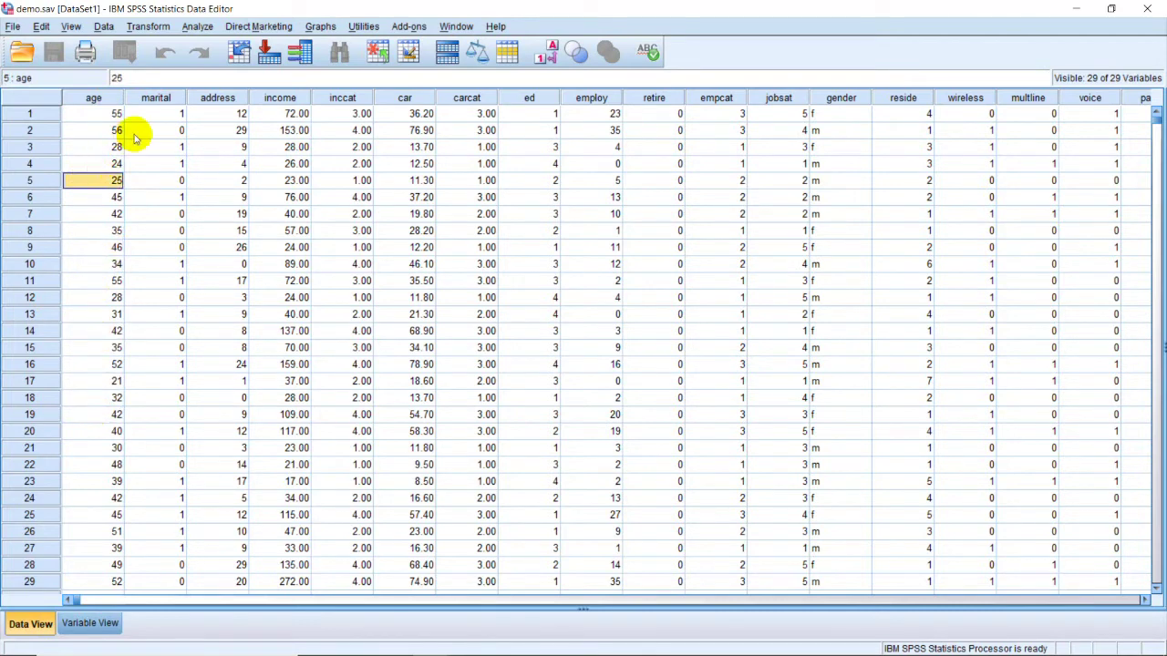
Examine the coded values of the marital variable across several cases
click(167, 101)
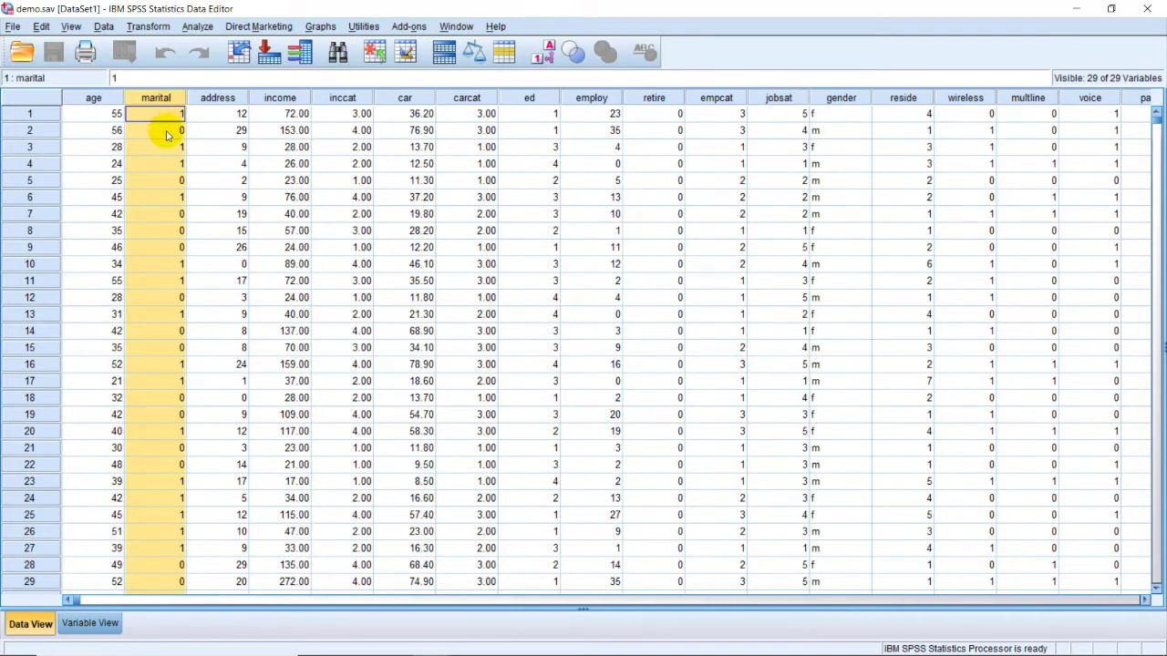
click(168, 114)
click(169, 132)
click(173, 114)
click(173, 130)
click(173, 114)
click(161, 149)
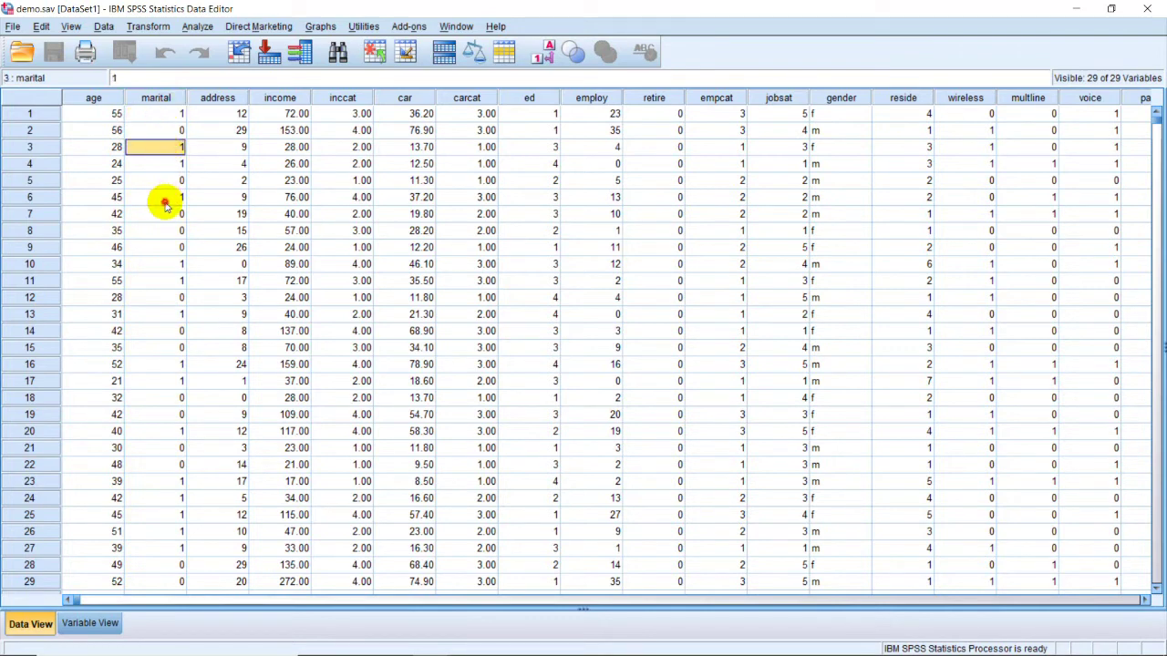
click(164, 197)
click(153, 263)
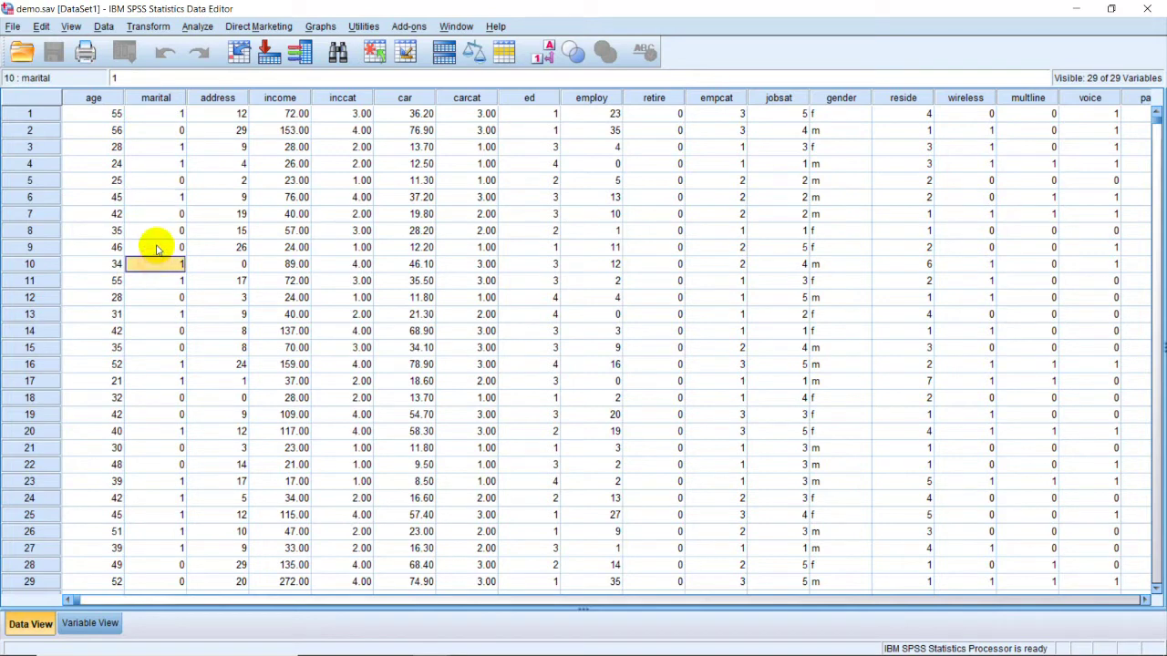
Look over the variable columns from marital to income, finishing with the age column selected
click(157, 98)
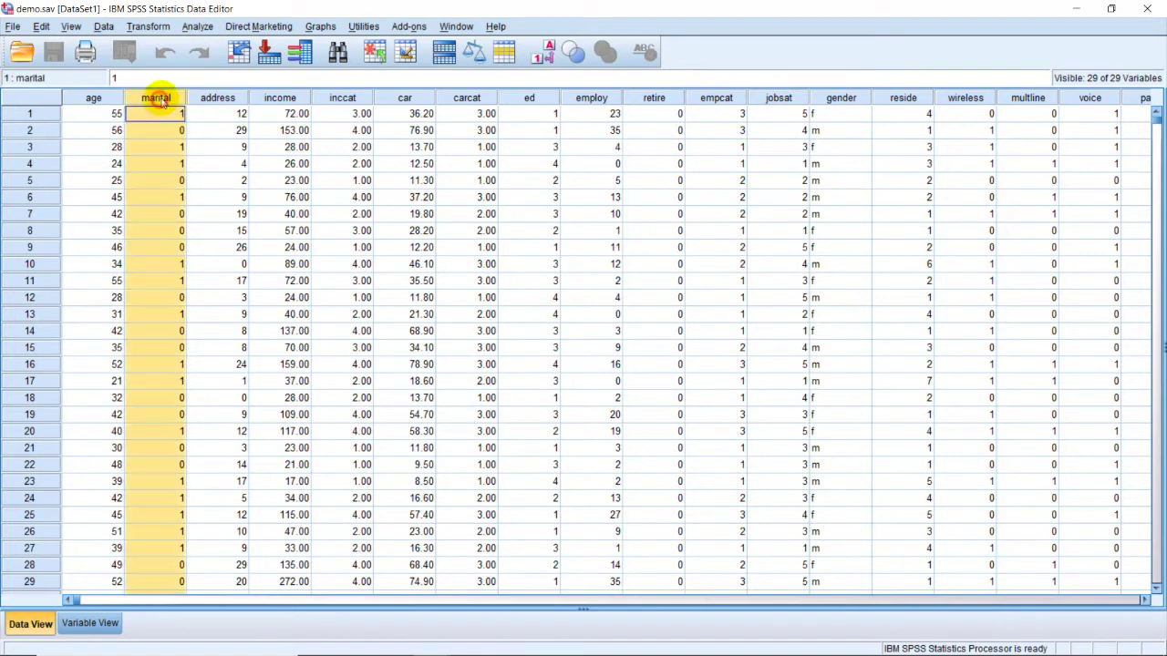
drag(209, 97, 287, 97)
click(286, 96)
click(157, 98)
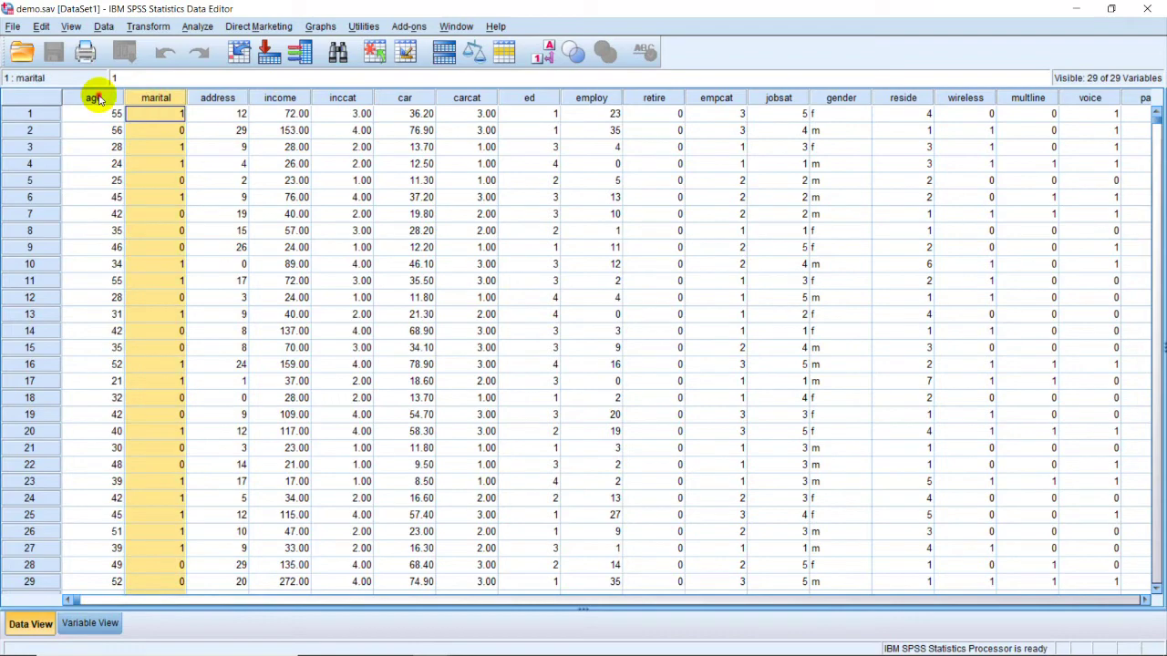
click(96, 97)
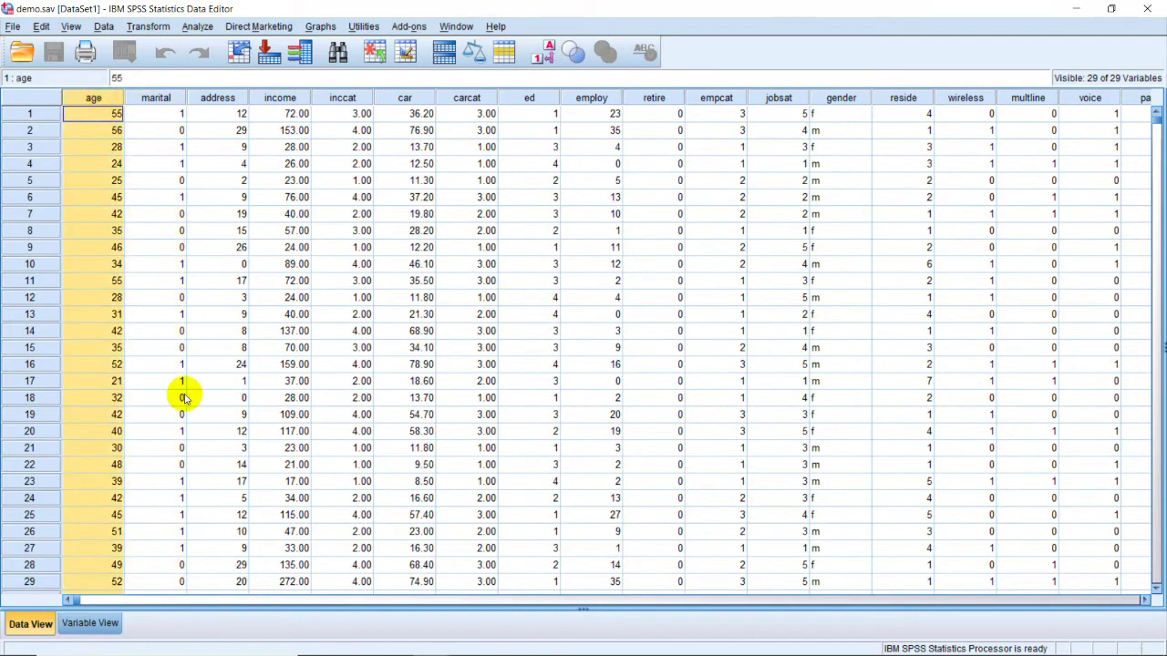
Examine the available variable types for age in Variable View, leaving its definition as it is
click(91, 625)
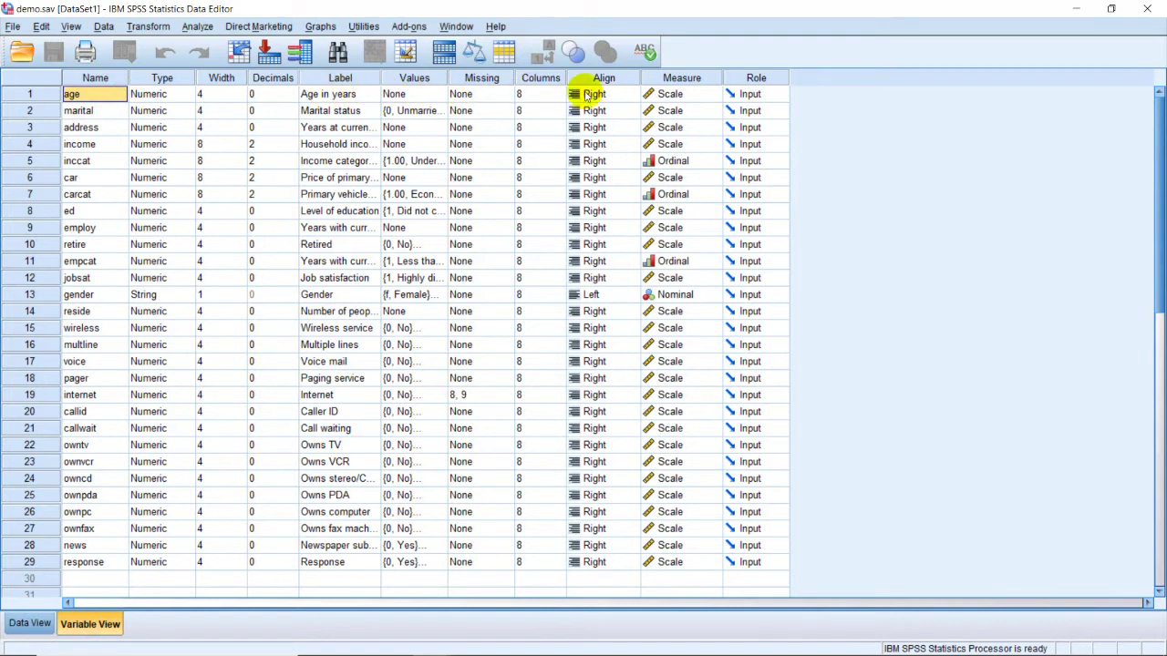
double_click(182, 97)
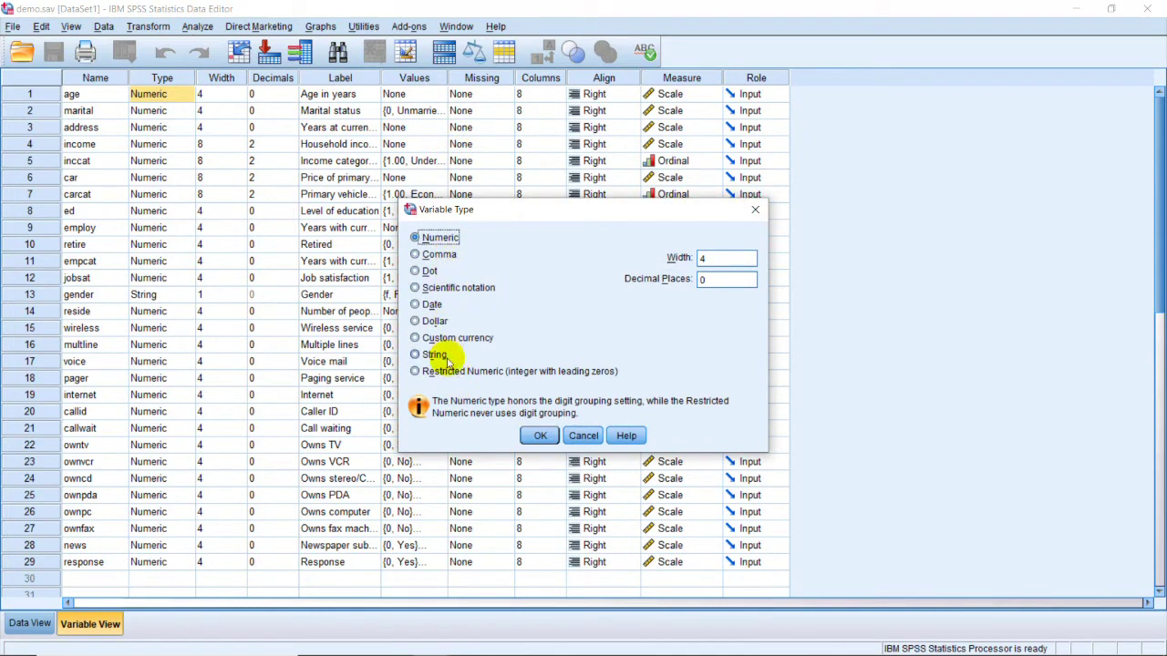
click(583, 436)
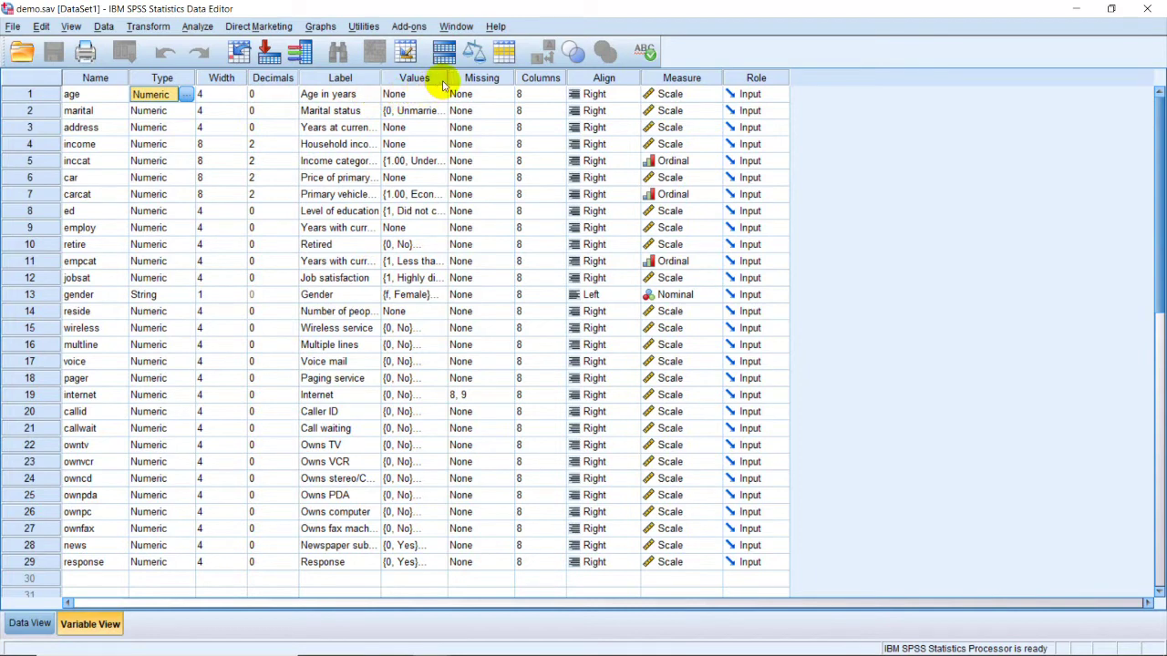
Check the value labels defined for the marital variable and leave them as they are
click(89, 111)
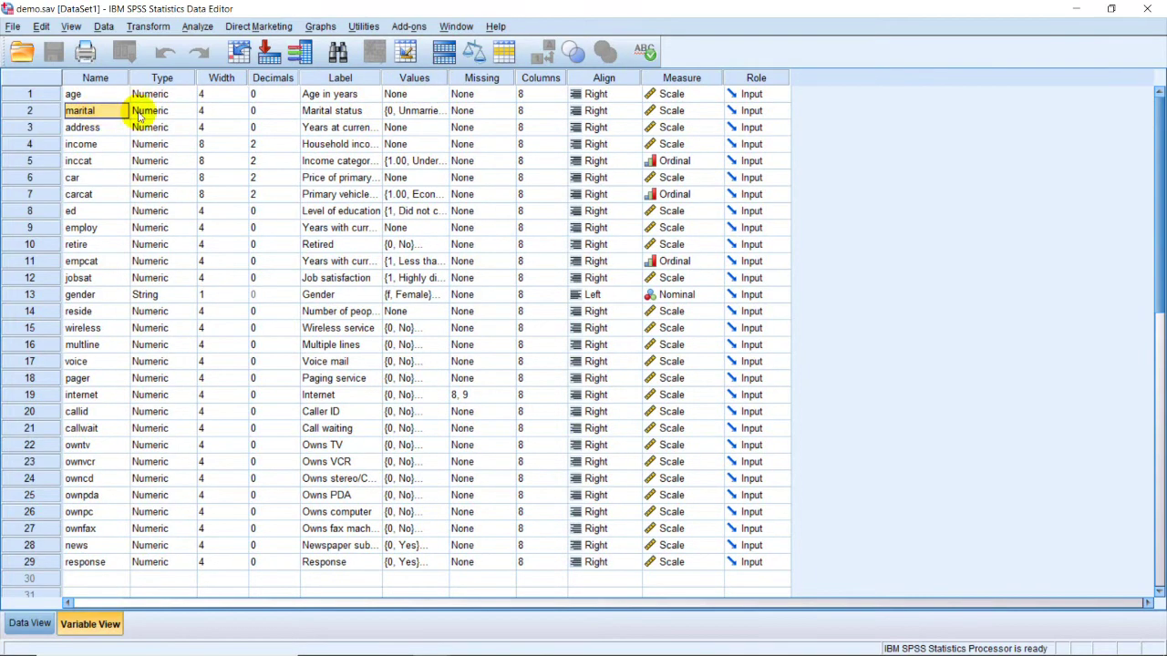
double_click(441, 113)
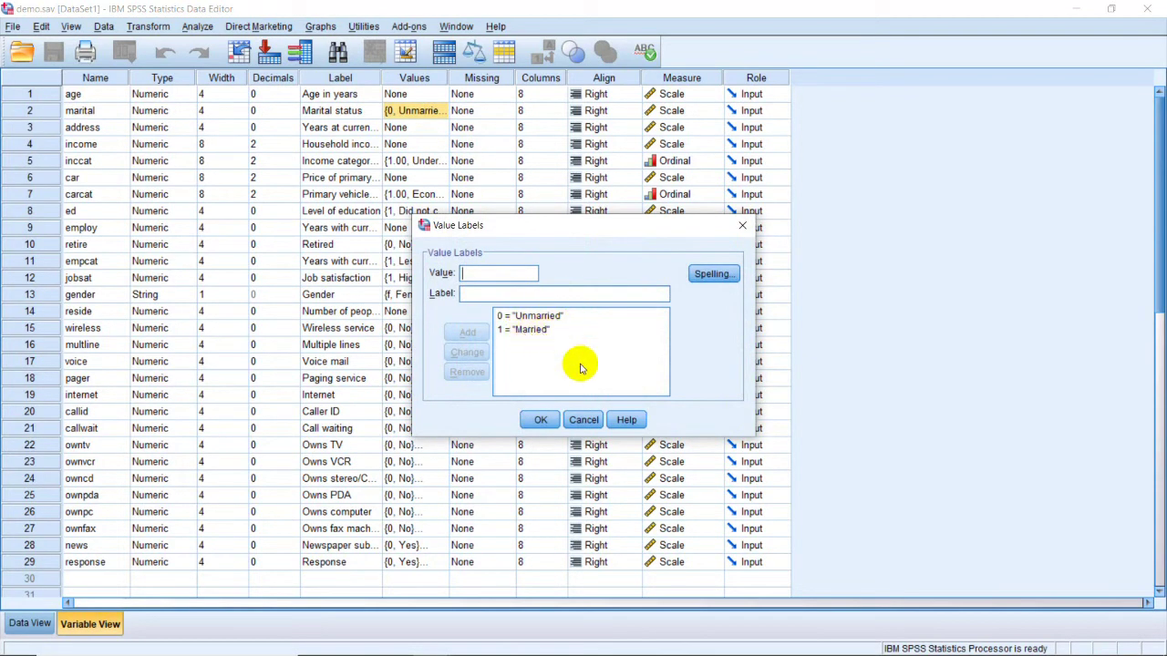
click(579, 416)
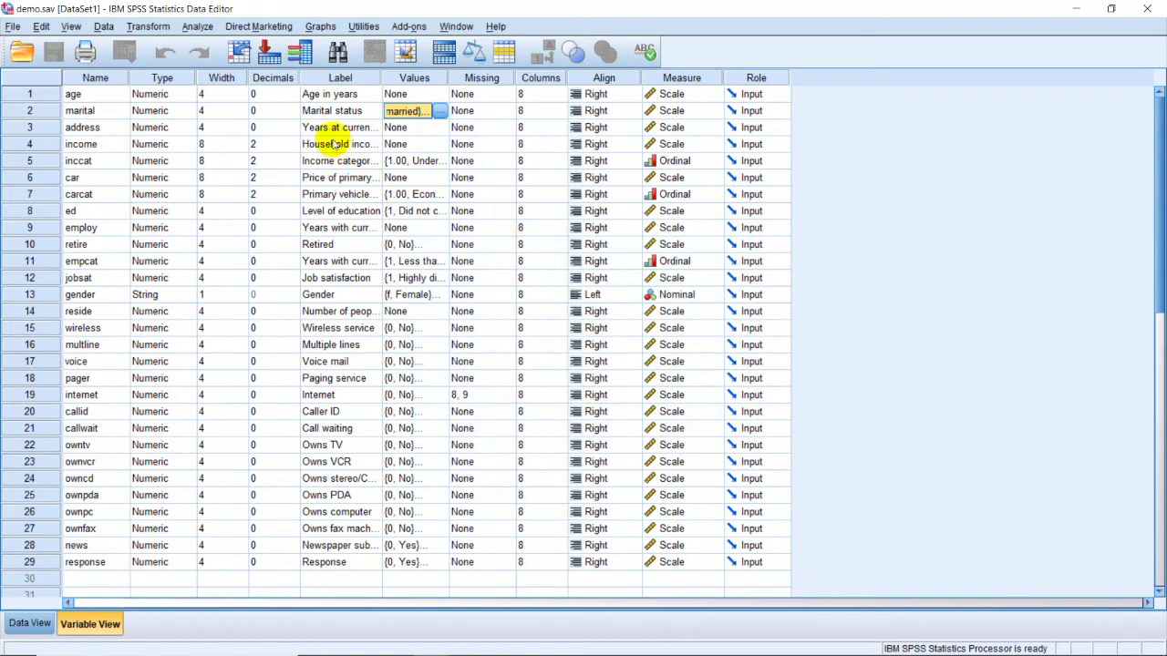
Return to Data View and match several marital codes to their labels, finishing on the first address value
click(31, 625)
click(173, 114)
click(173, 180)
click(169, 214)
click(170, 247)
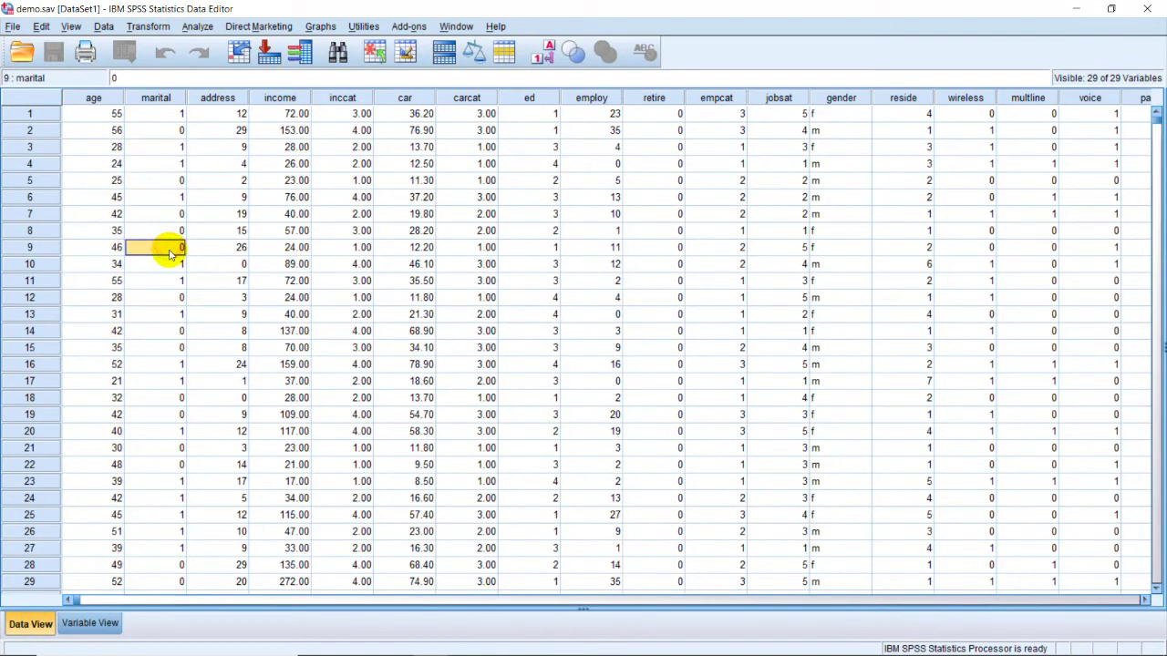
click(175, 181)
click(221, 114)
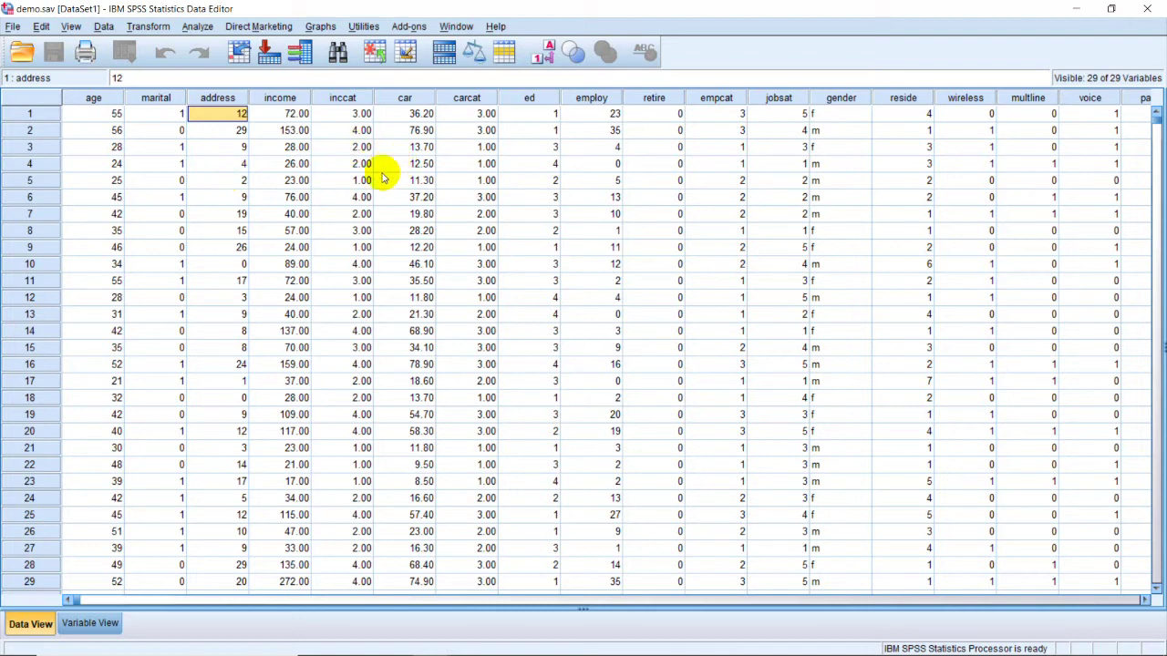
Look through more cases and the variable columns from carcat to reside, and return to Variable View
scroll(404, 153, down, 12)
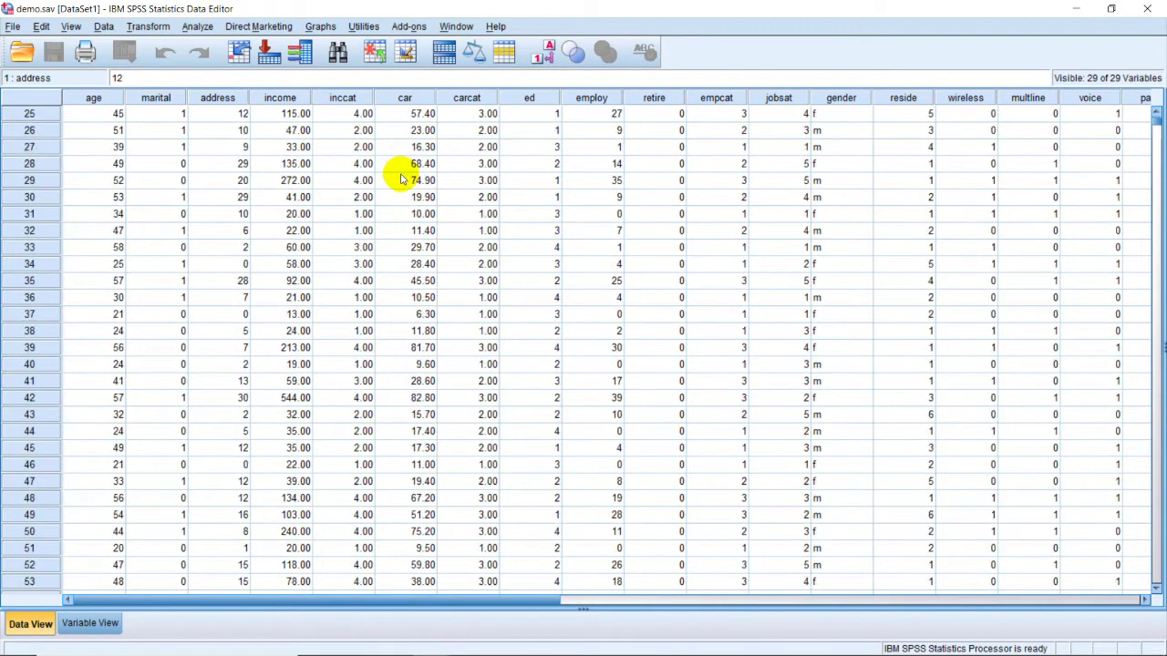
scroll(428, 137, up, 12)
click(525, 99)
click(591, 99)
click(653, 99)
click(735, 98)
drag(809, 98, 817, 97)
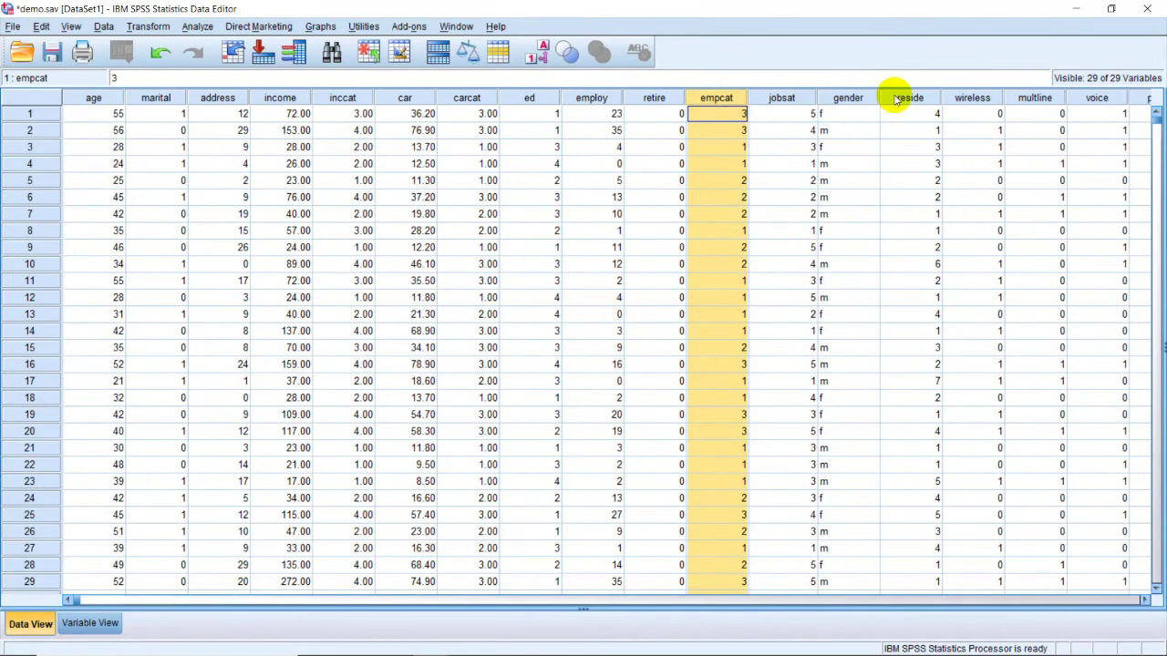
click(899, 98)
click(465, 98)
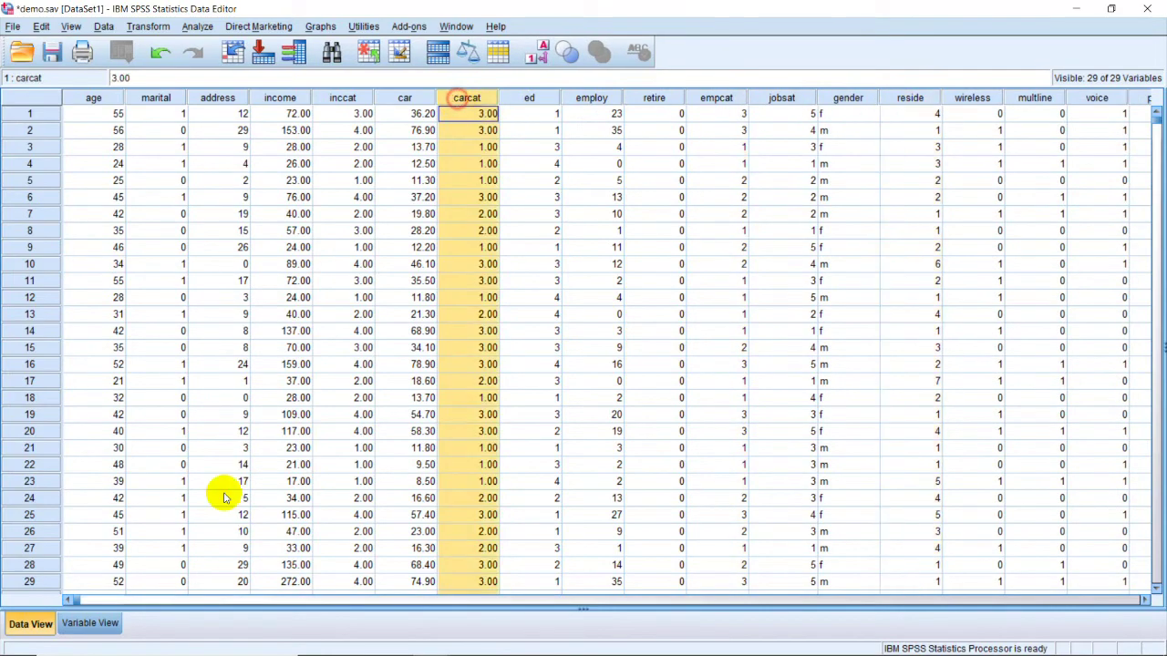
click(88, 625)
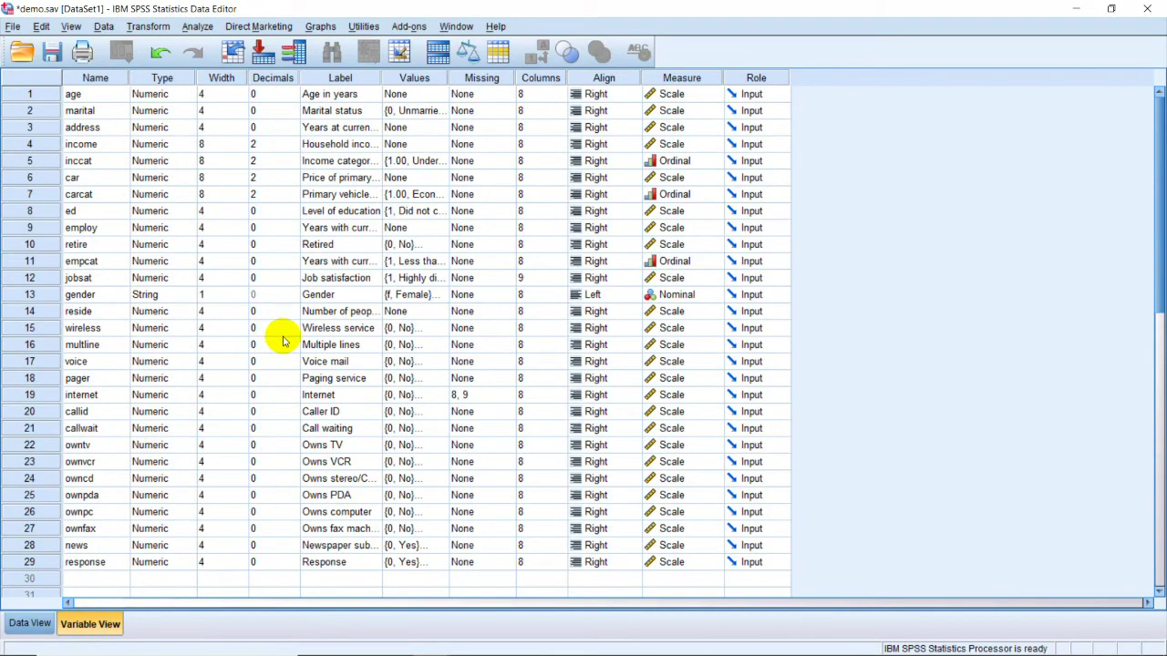
Check the value labels defined for the inccat variable, leave them as they are, and return to Data View
click(414, 161)
click(440, 161)
click(594, 422)
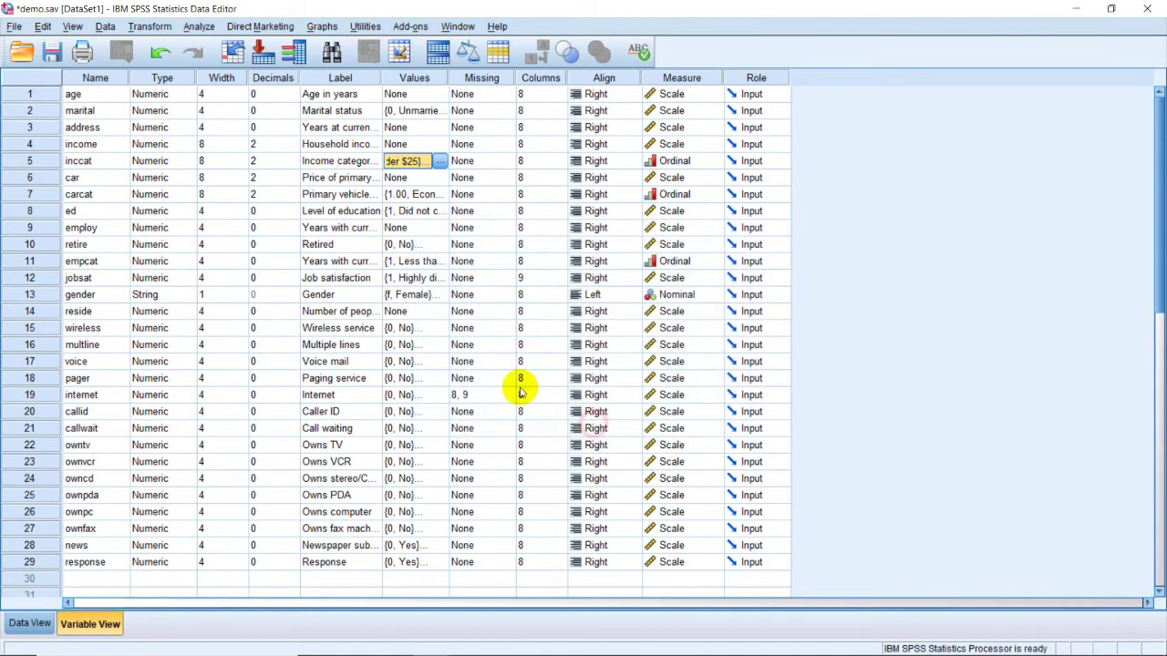
click(30, 625)
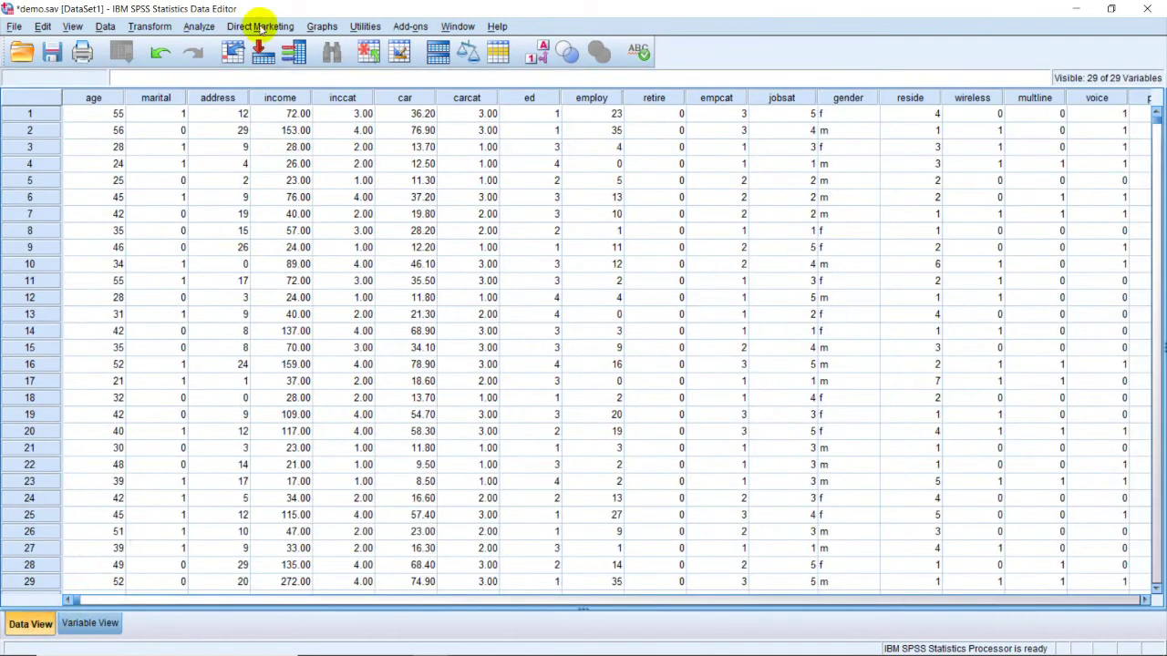
Run Descriptives on the Age in years variable with the default statistics
click(199, 28)
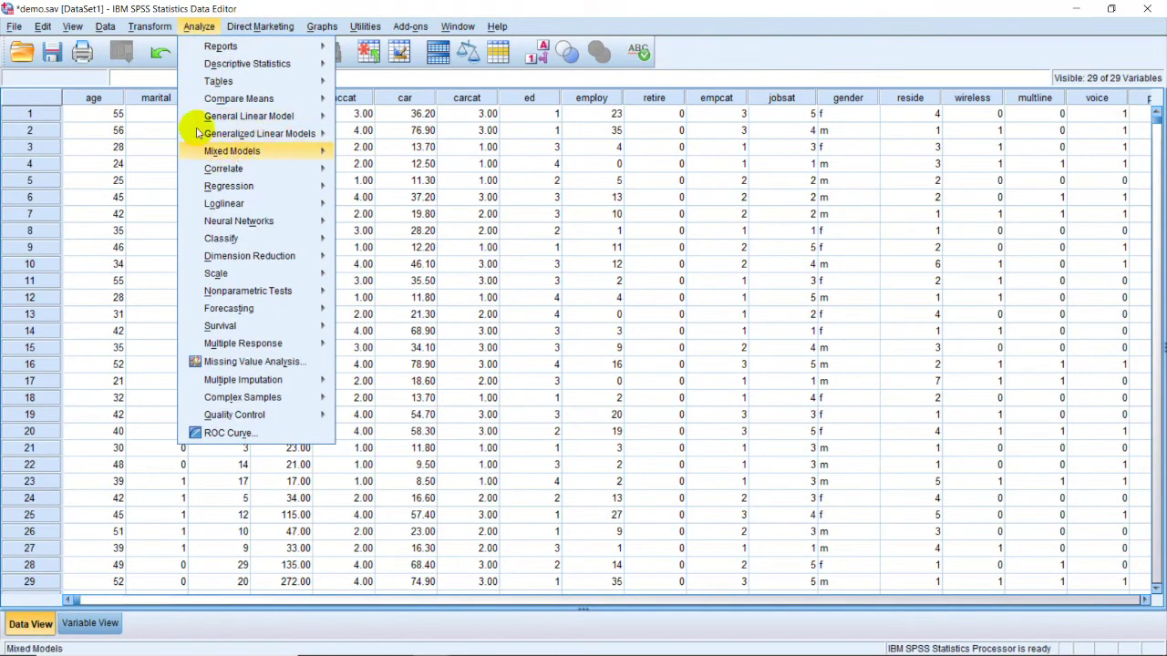
mouse_move(319, 64)
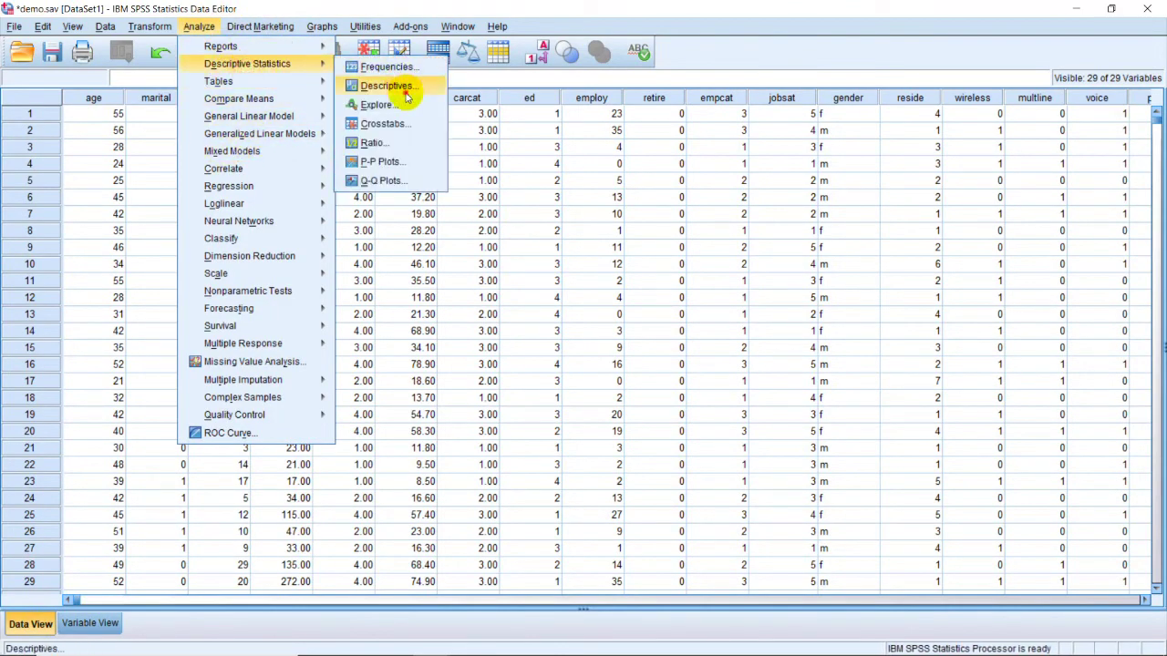
click(383, 81)
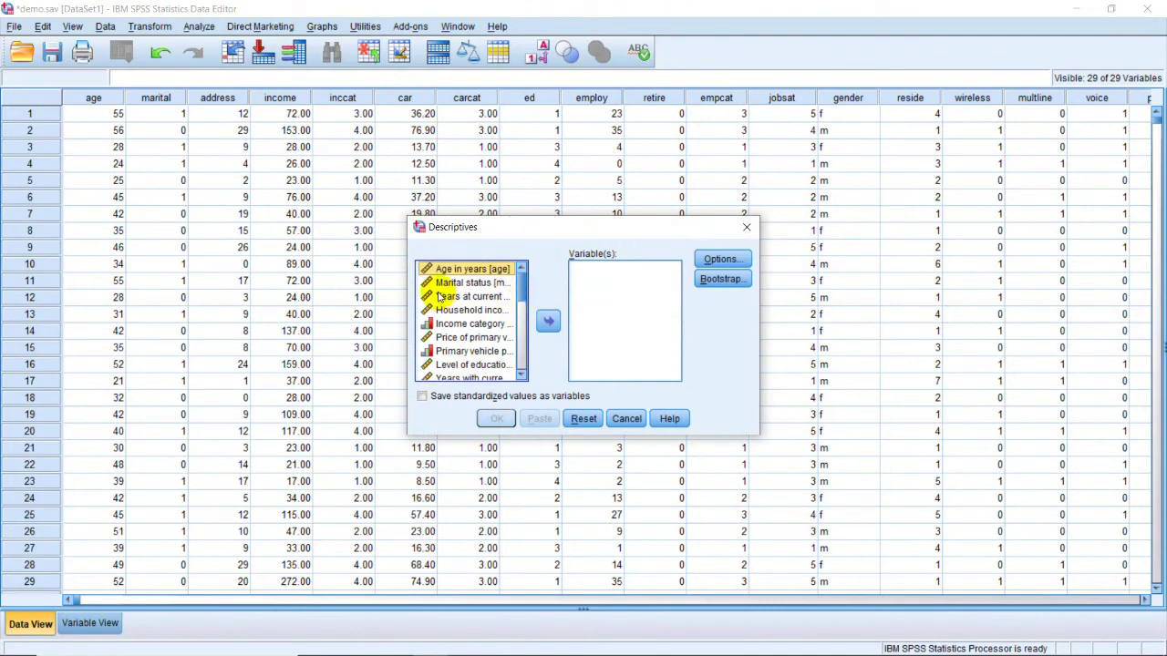
click(547, 321)
click(496, 419)
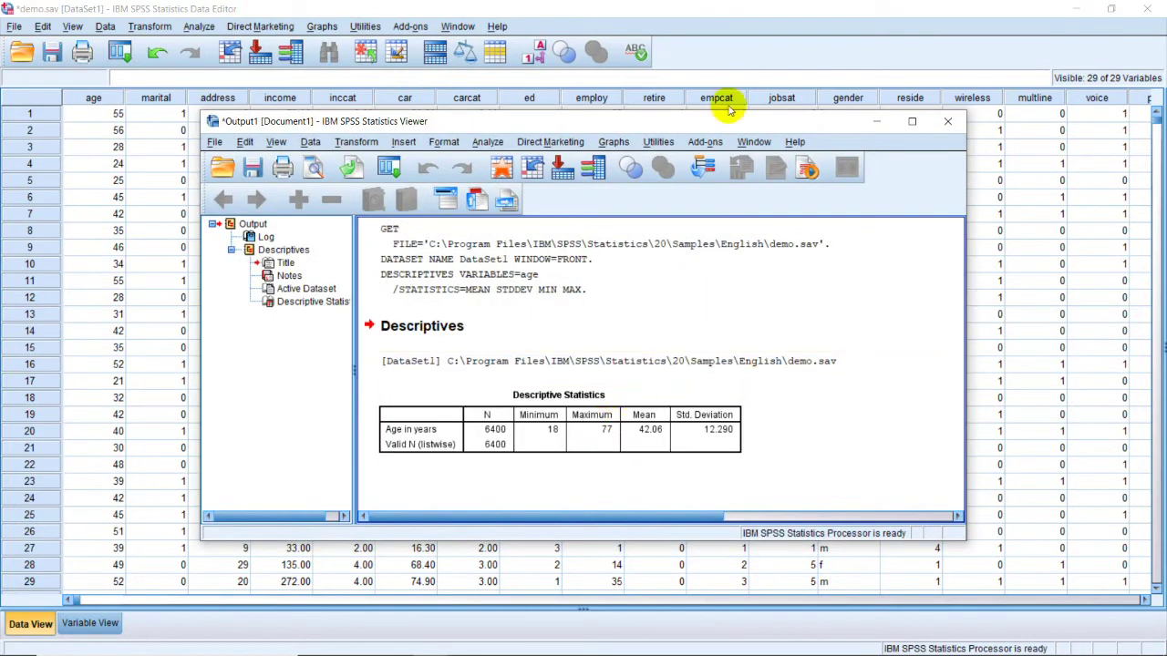
Move the output window up over the data and examine the descriptive statistics for age
drag(612, 123, 604, 54)
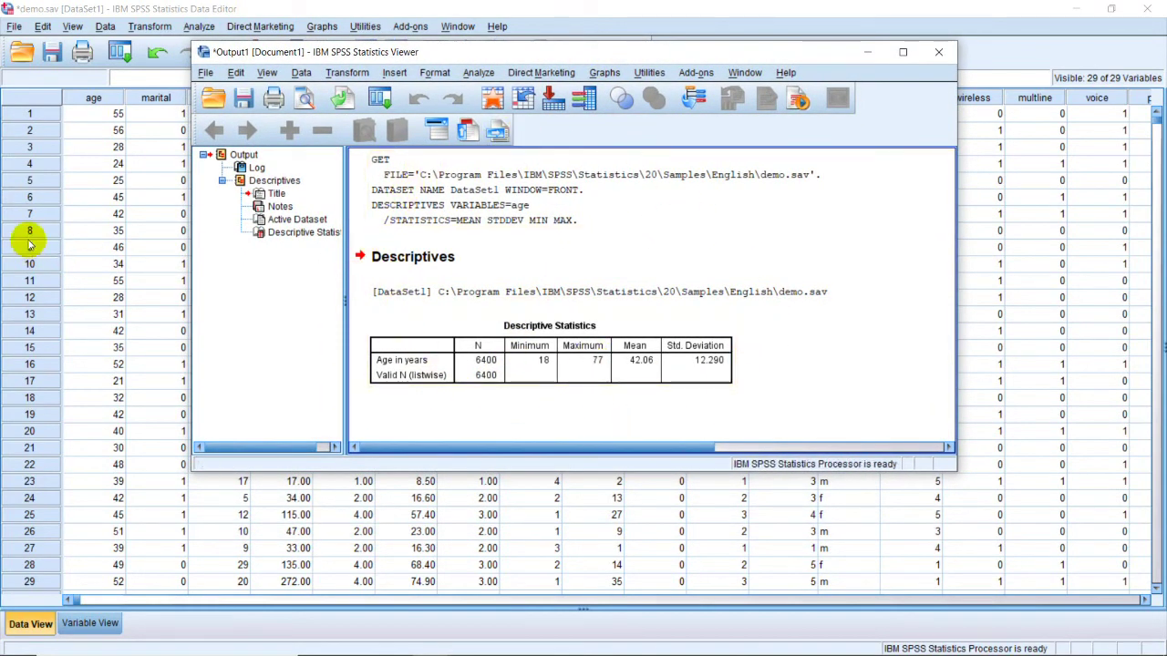
click(591, 257)
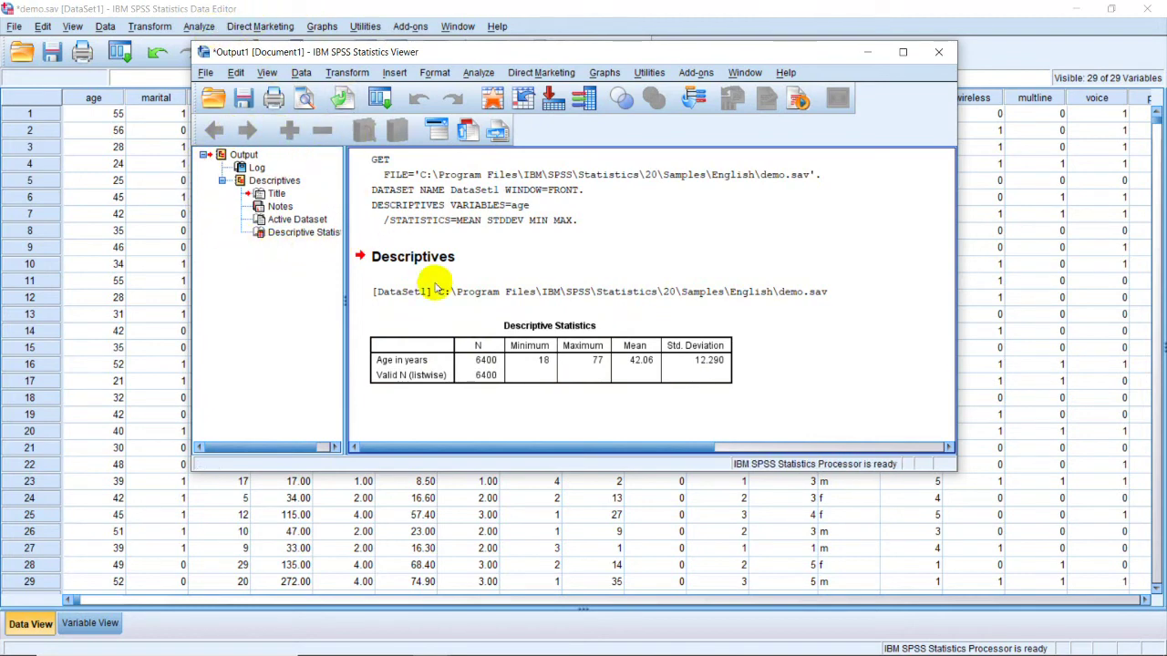
click(538, 384)
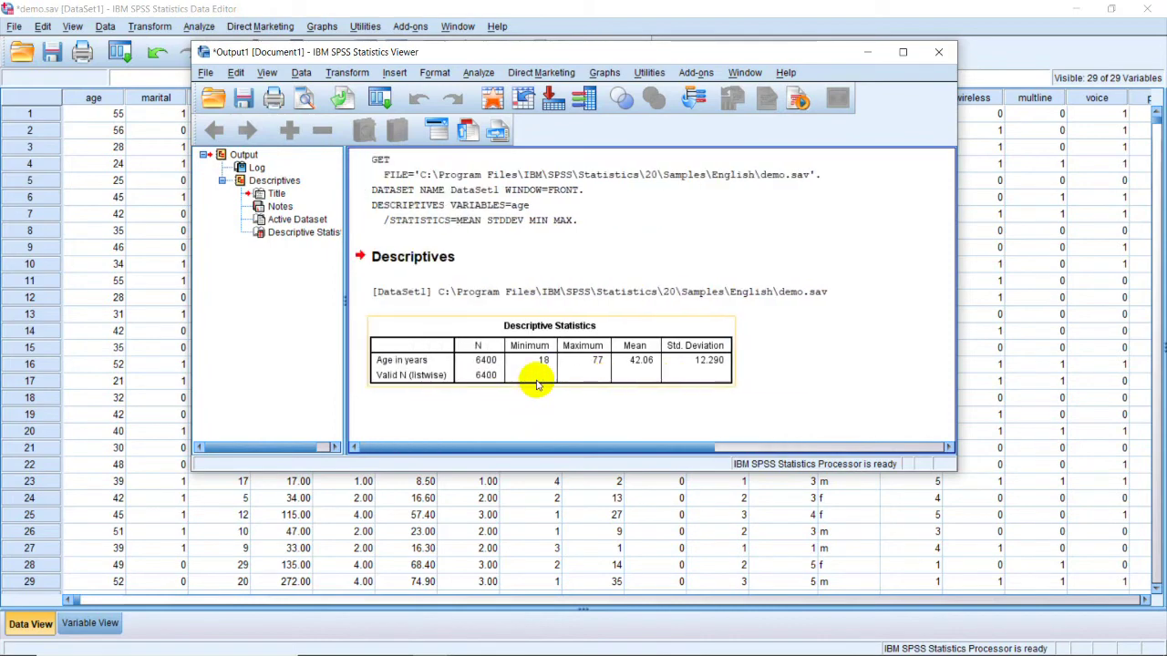
Run Descriptives again with the income category variable (inccat) in place of age
click(199, 26)
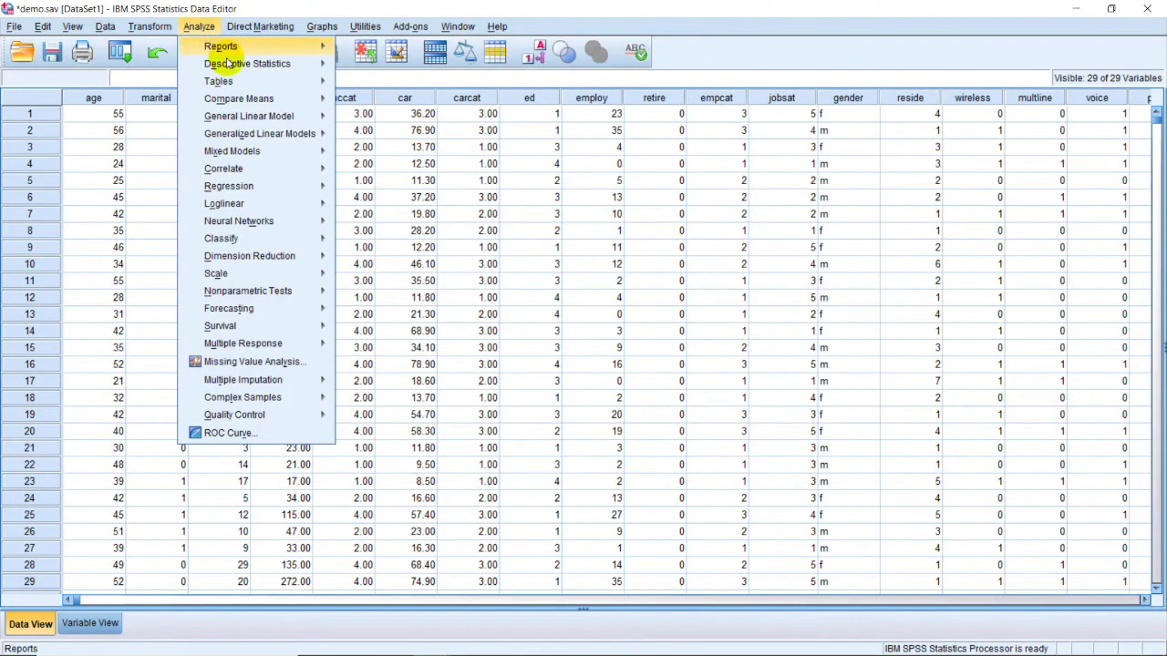
mouse_move(235, 66)
click(385, 82)
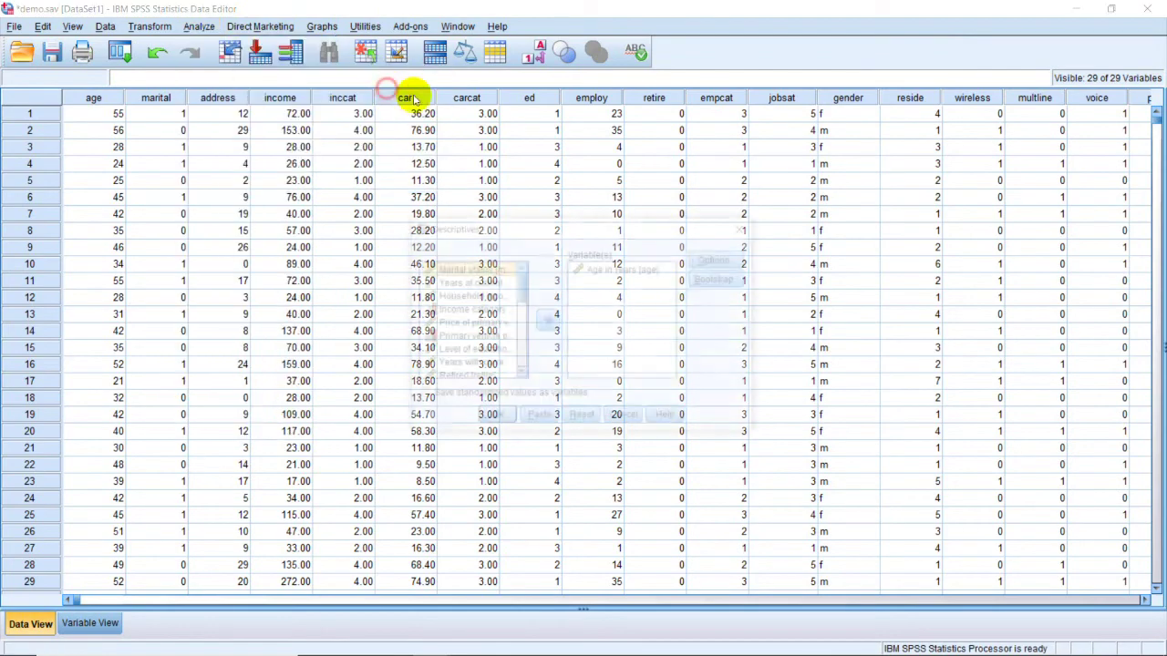
click(455, 310)
click(547, 321)
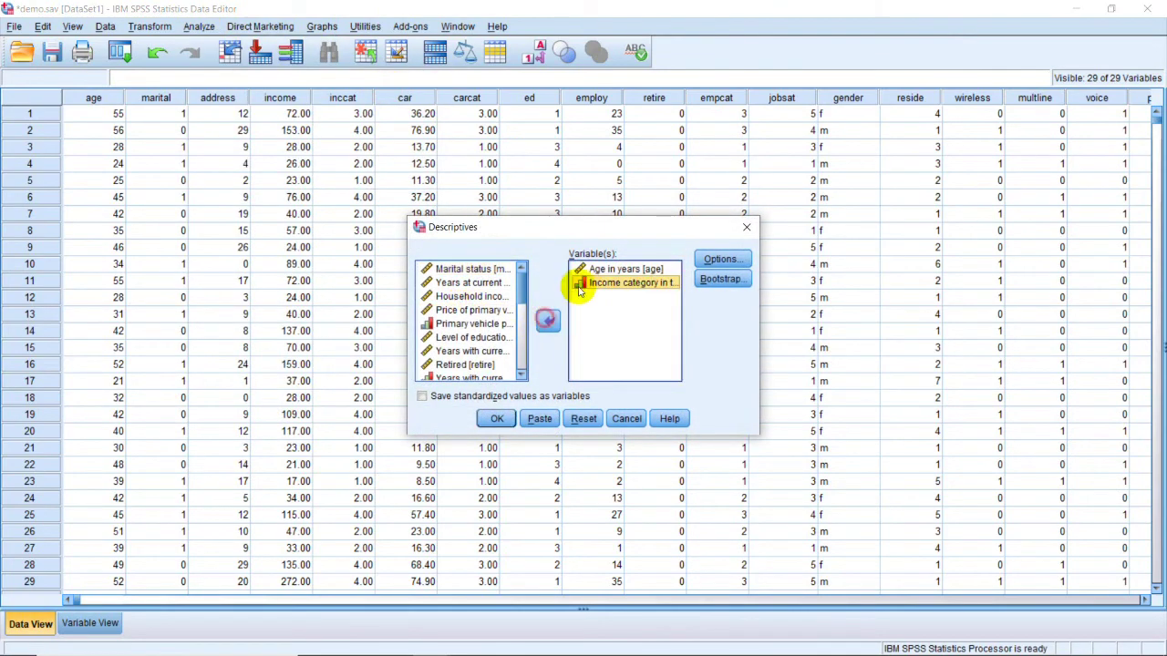
click(547, 321)
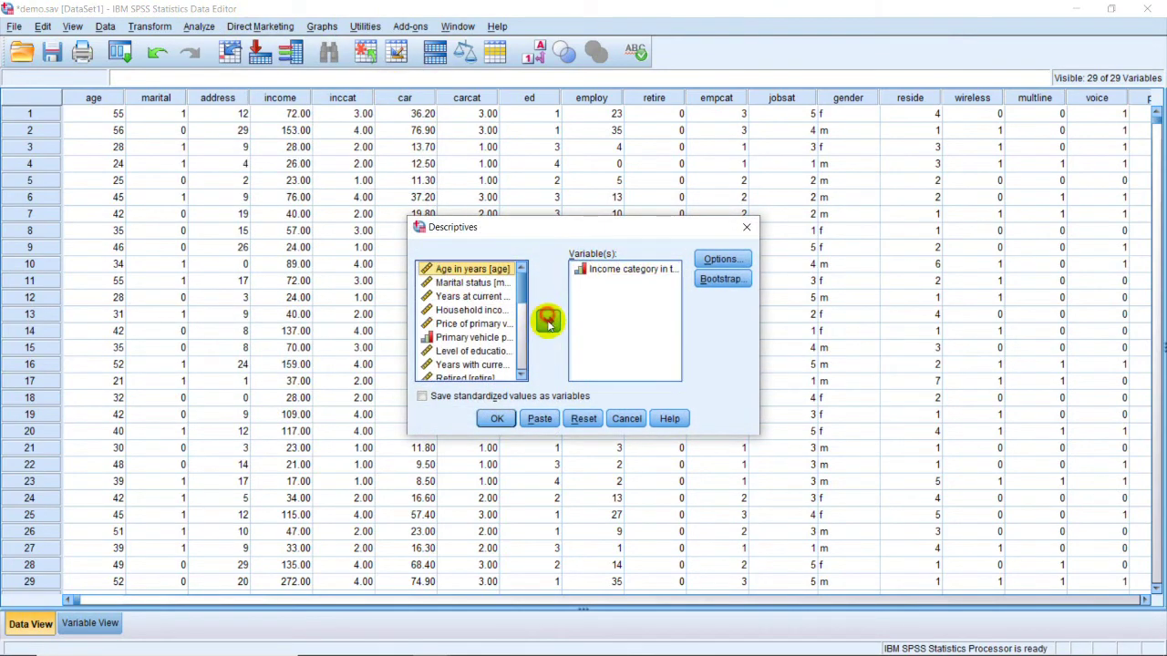
click(499, 419)
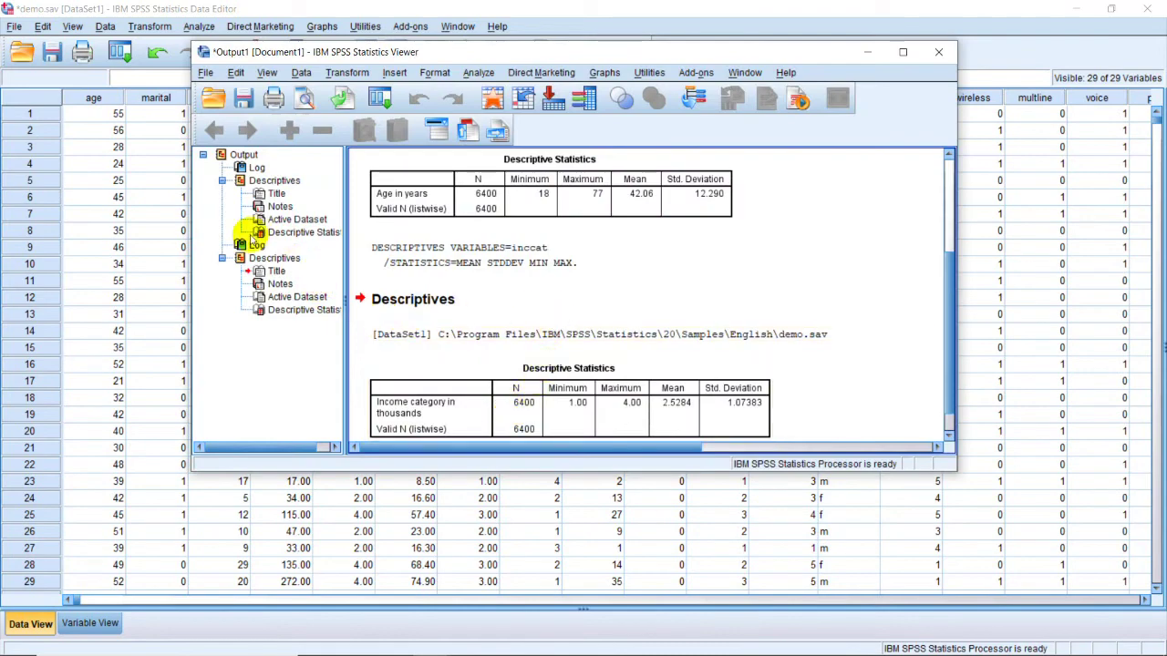
Compare the age and income category results in the output, moving the viewer to uncover the data behind it
scroll(547, 227, up, 3)
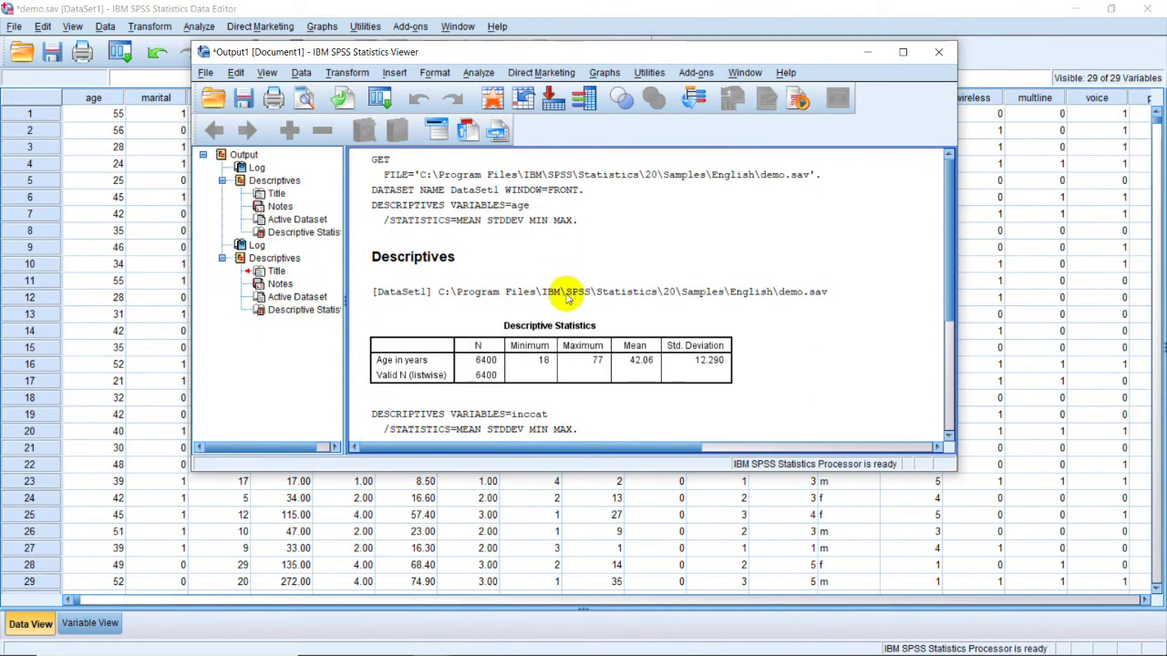
scroll(551, 324, down, 5)
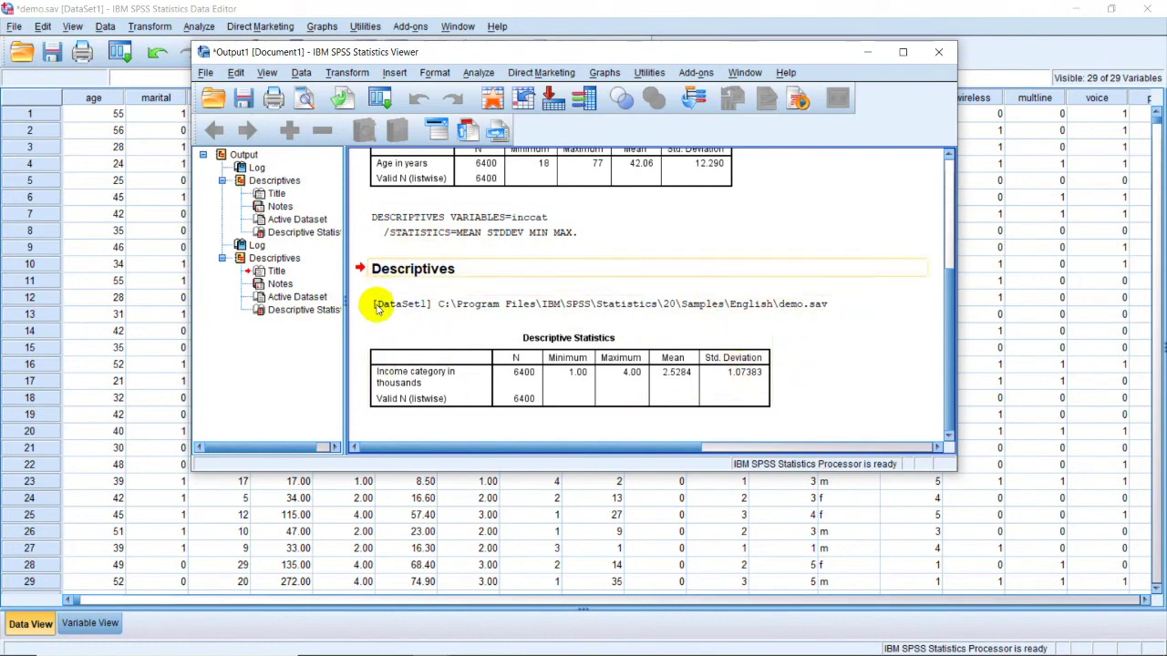
click(604, 48)
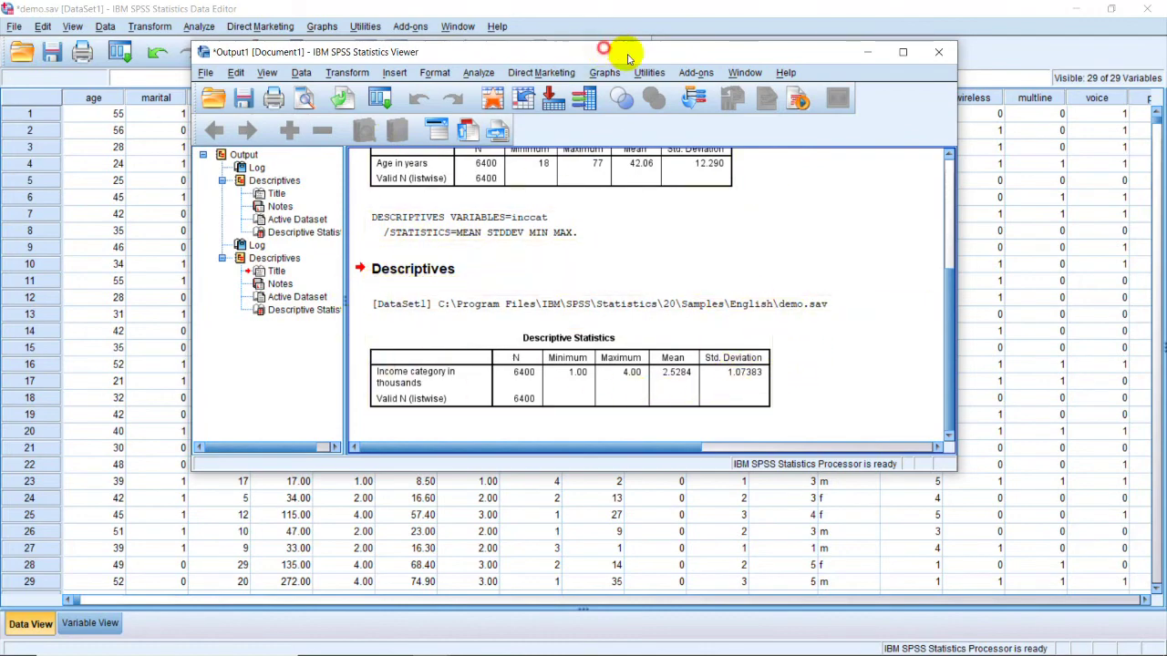
drag(627, 59, 649, 95)
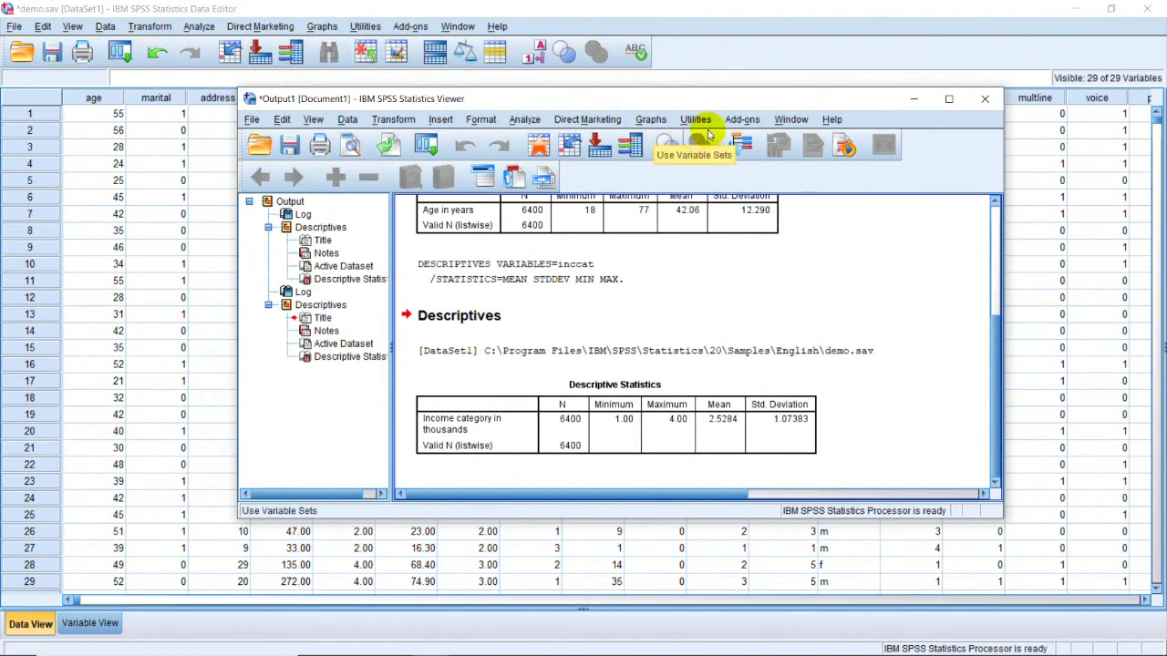
drag(819, 98, 624, 117)
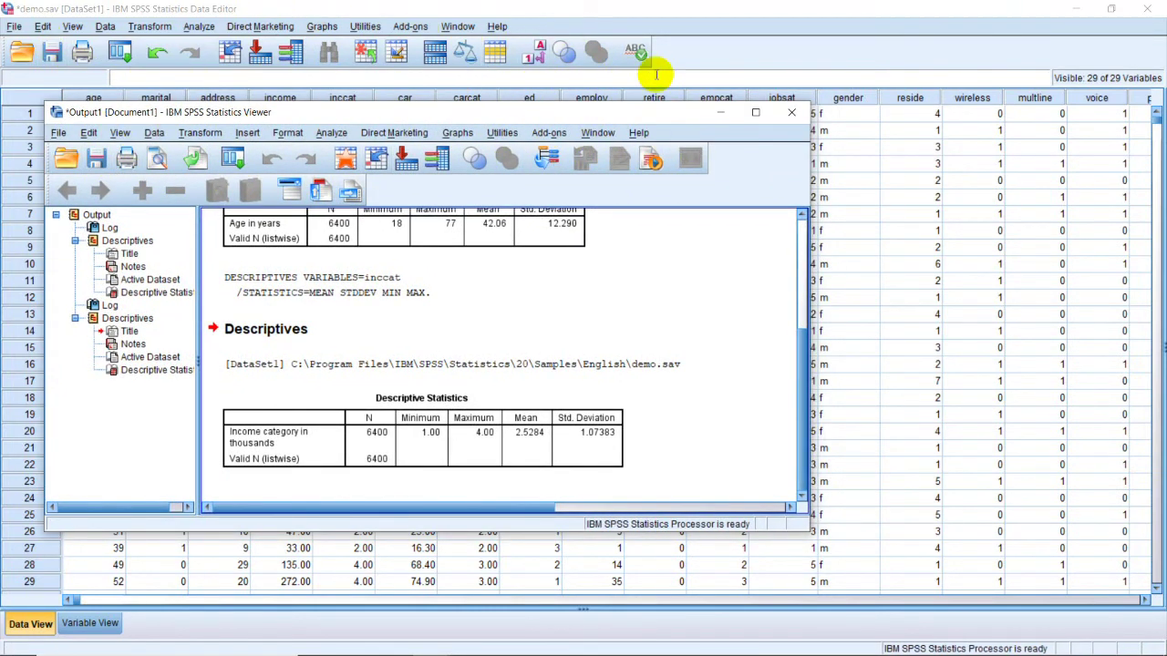
drag(555, 115, 605, 53)
Look over the analysis procedures offered in the output viewer and return to the Data Editor without running any
click(386, 71)
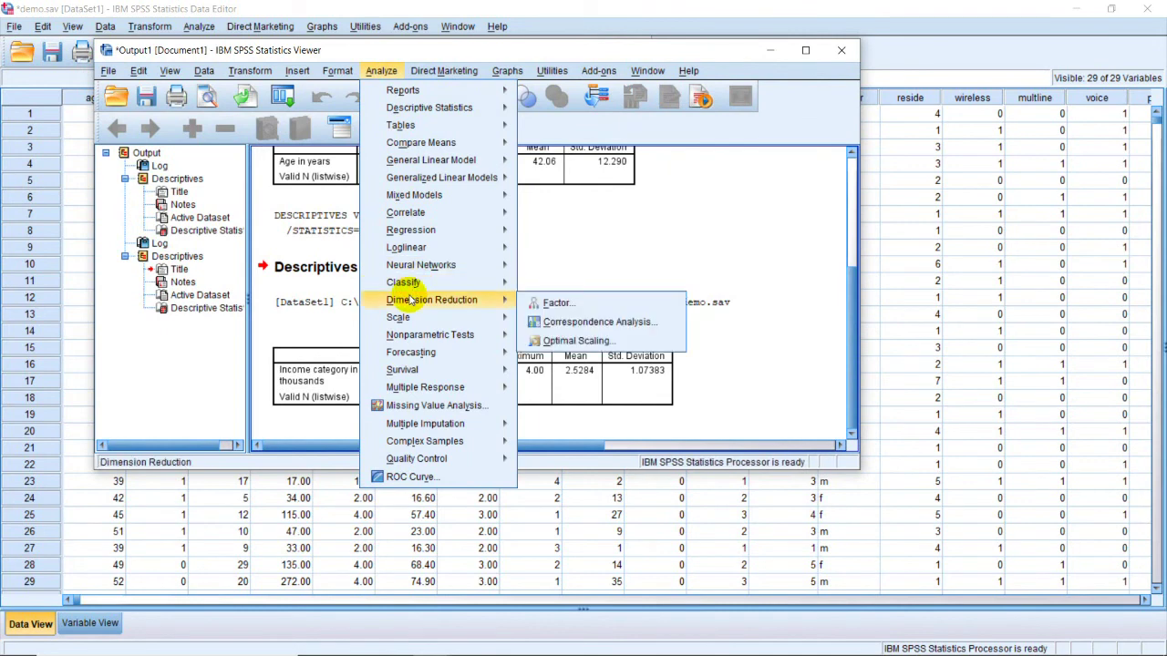
mouse_move(411, 291)
click(654, 14)
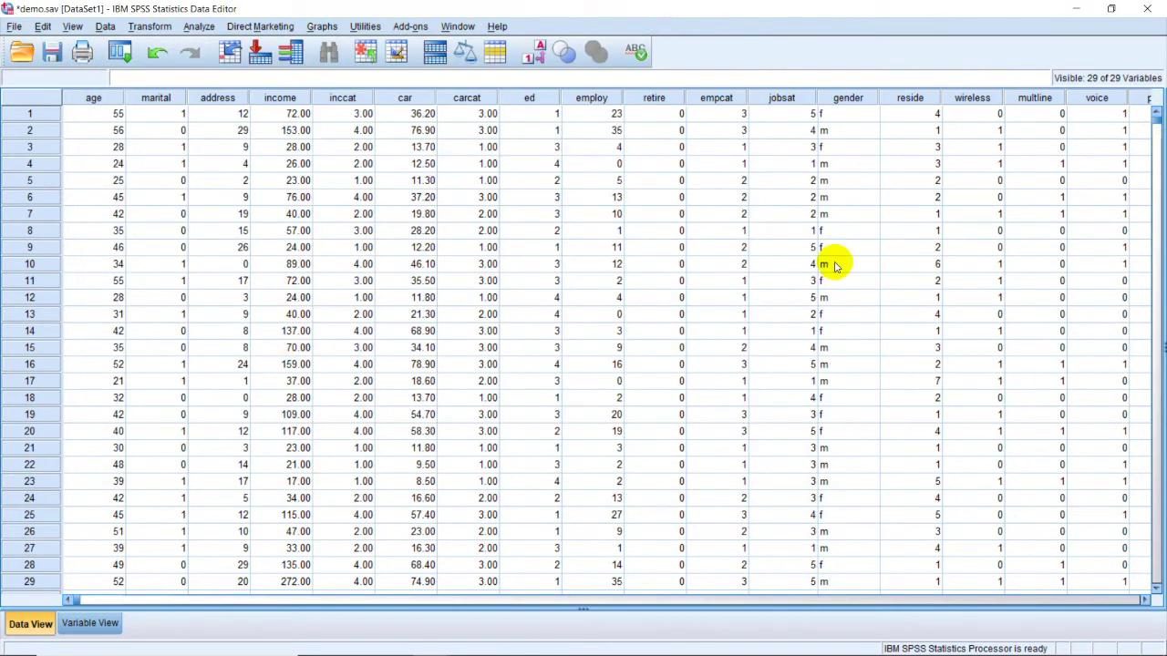
Bring the Output1 viewer back in front of the data and move it nearer the middle of the screen
mouse_move(593, 651)
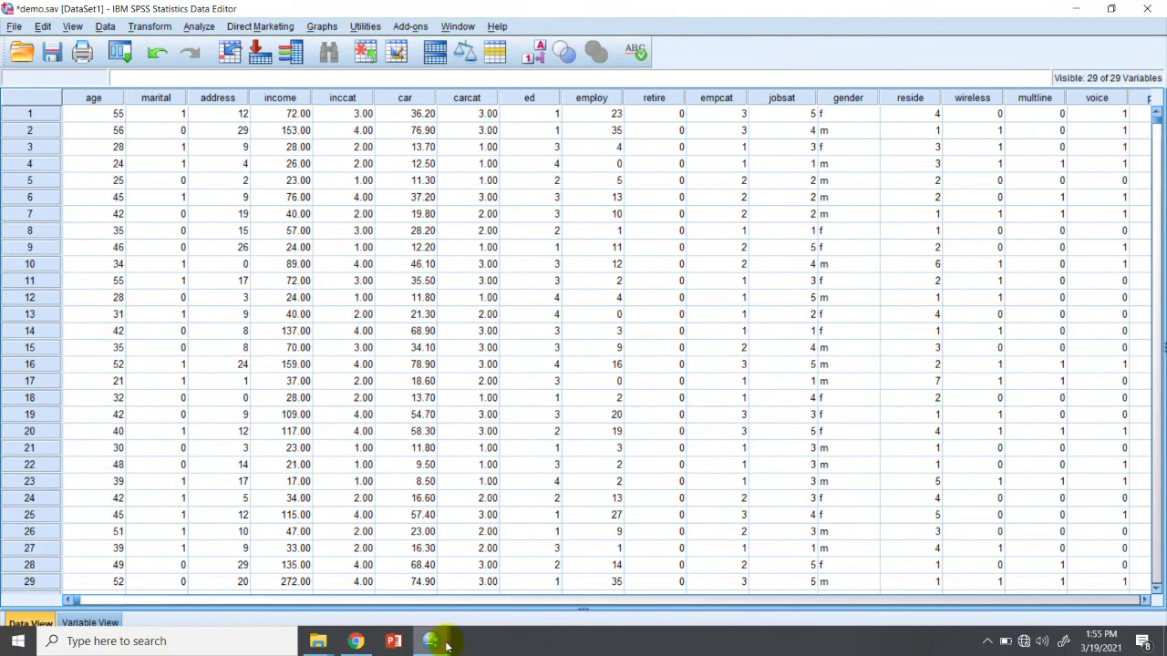
mouse_move(431, 640)
click(365, 584)
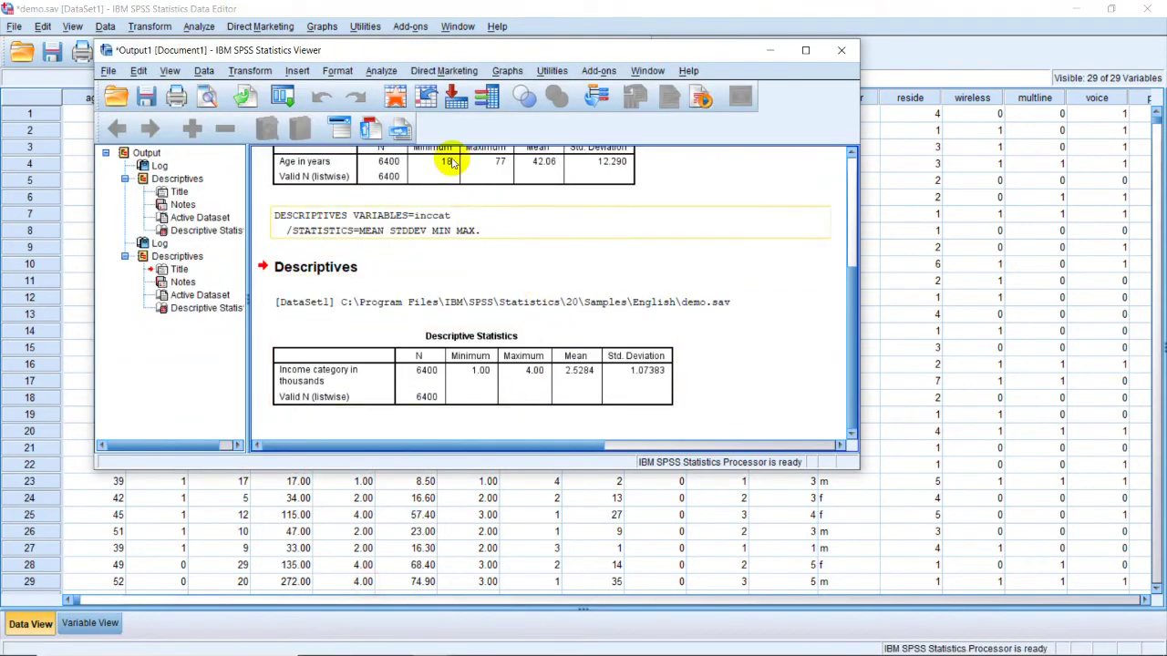
click(444, 70)
drag(556, 53, 709, 88)
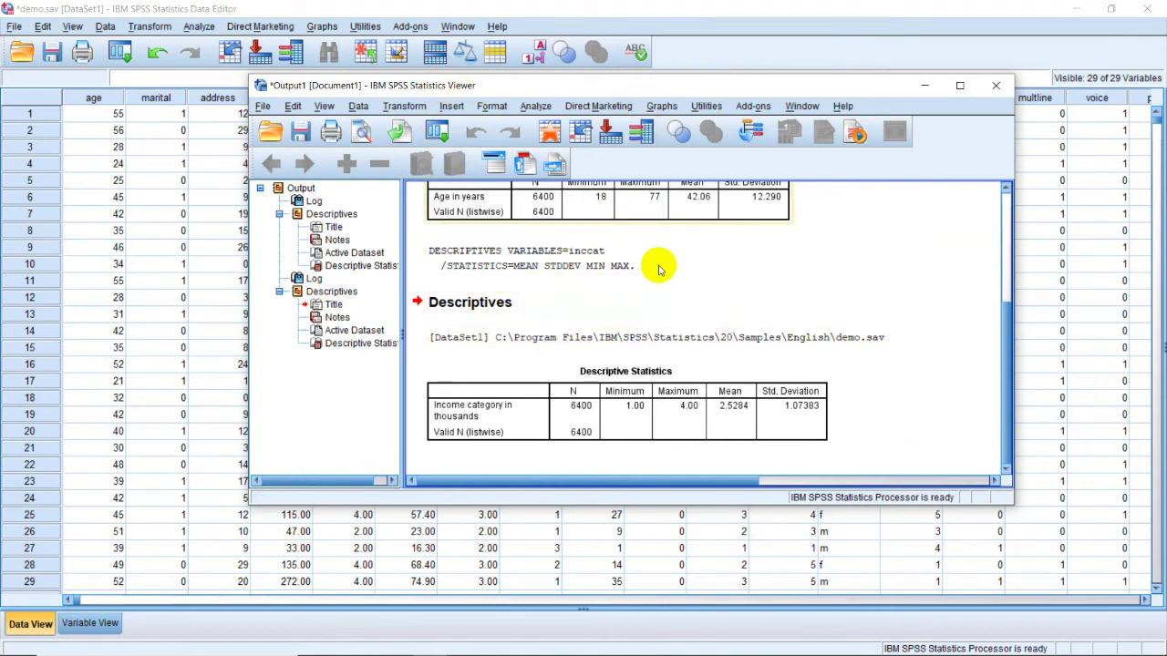
Examine the Save Output As options for the Output1 document and leave without saving it
click(262, 107)
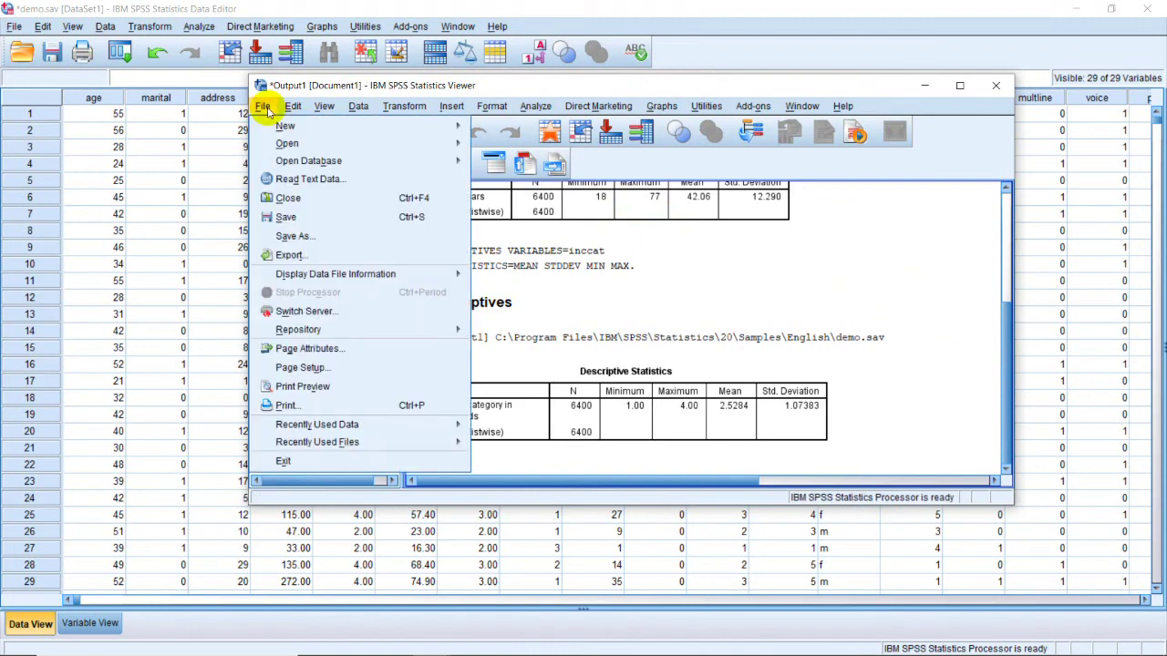
click(311, 236)
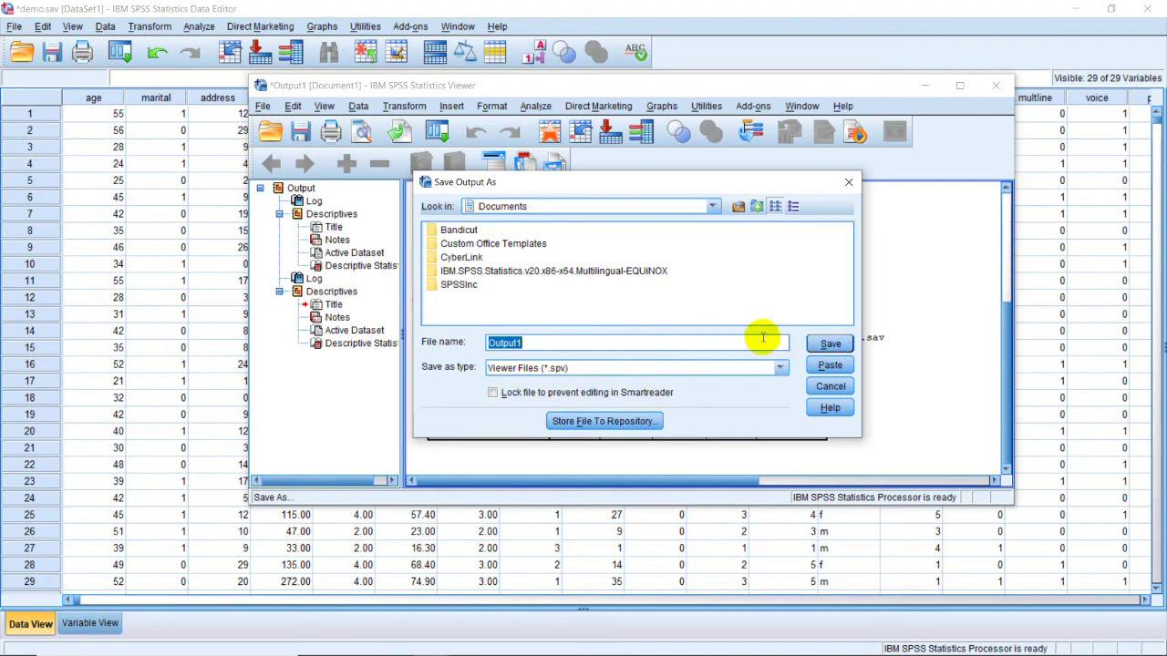
click(846, 183)
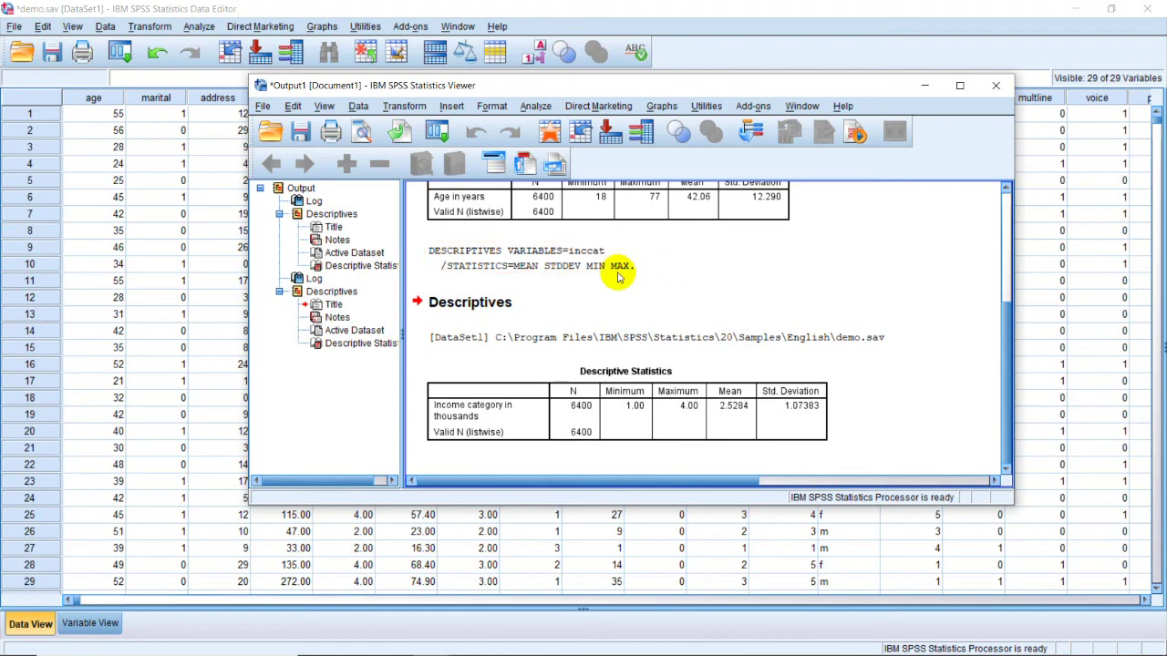
Move the output viewer aside, return to the Data Editor and open the Save Data As options for demo.sav
drag(588, 89, 646, 94)
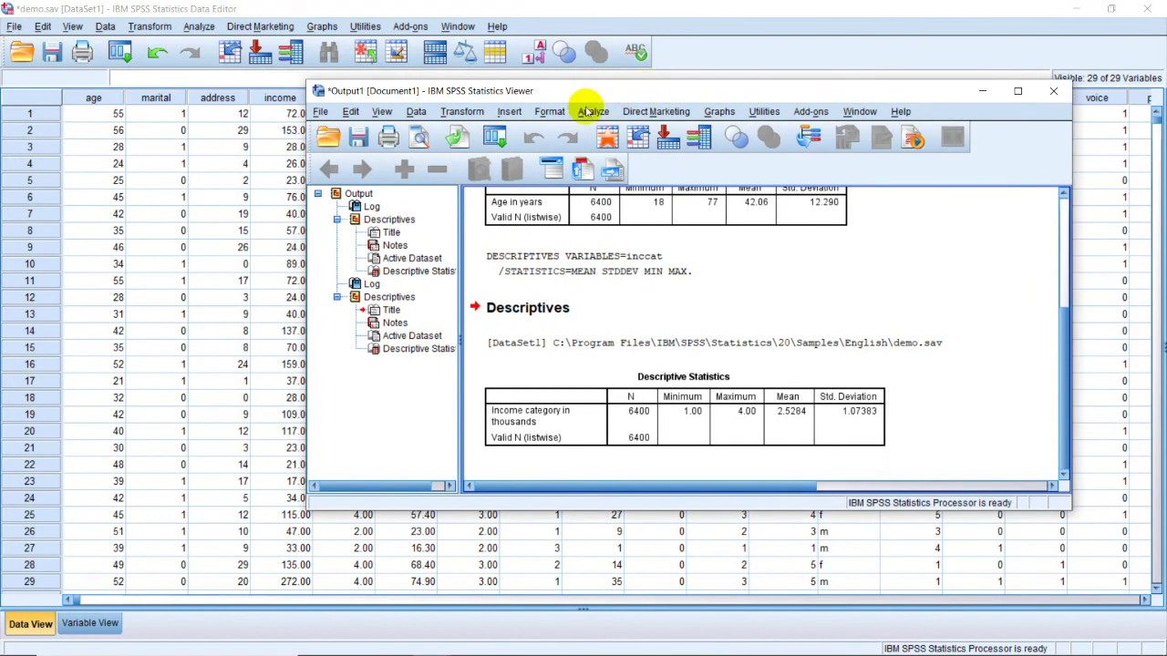
click(390, 10)
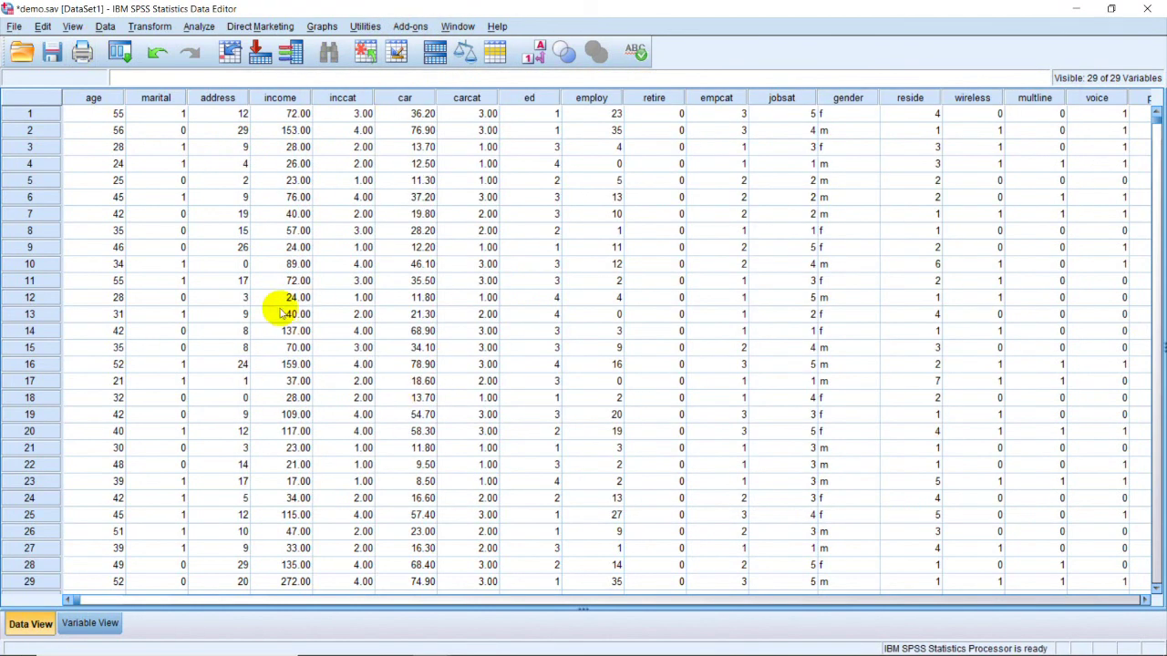
click(15, 26)
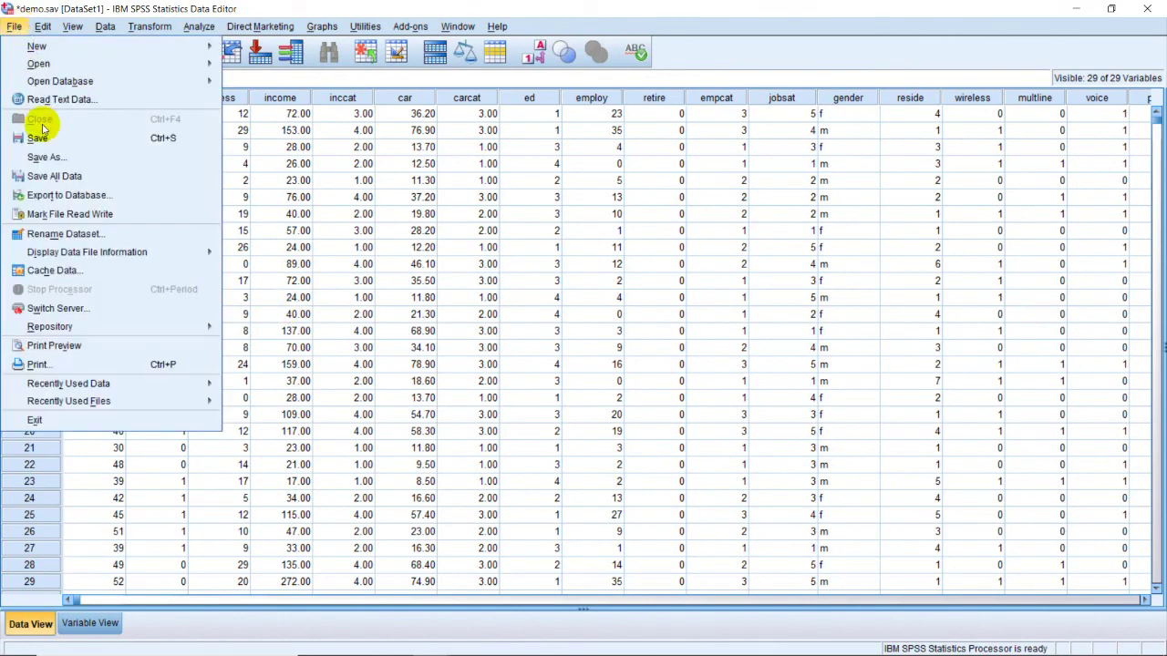
click(44, 152)
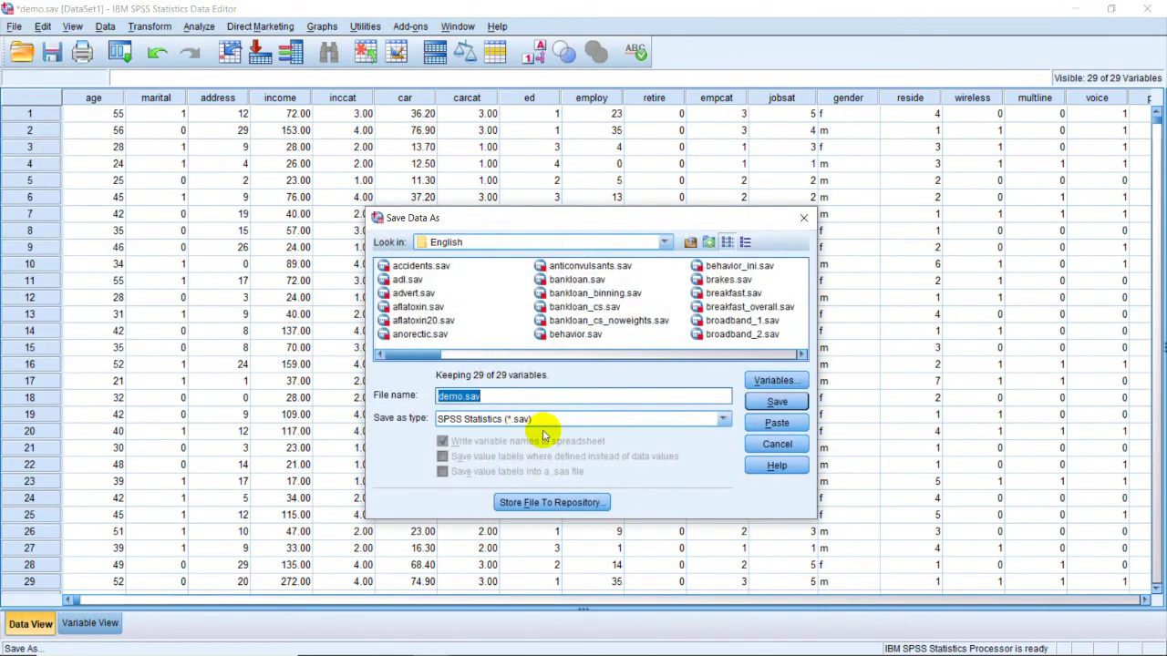